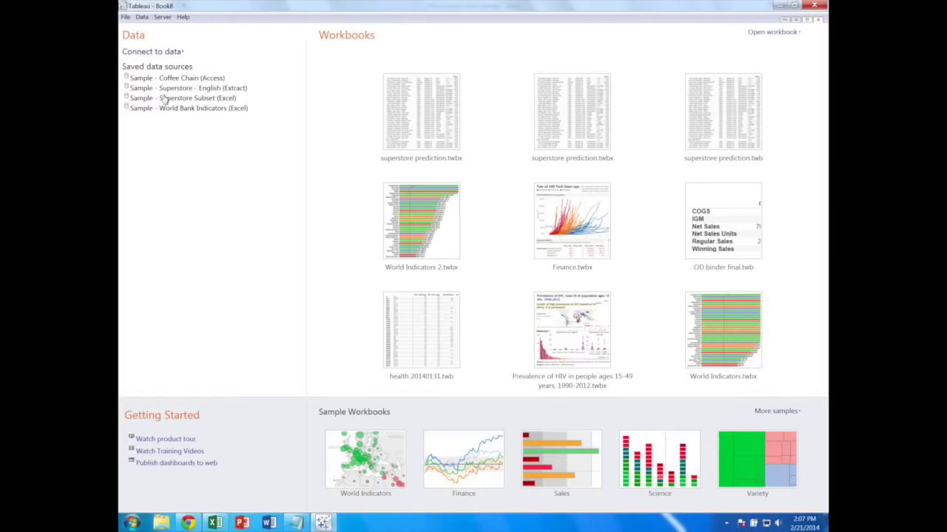
# Connect a new workbook to the saved Sample - Superstore - English (Extract) data source.
pyautogui.click(159, 55)
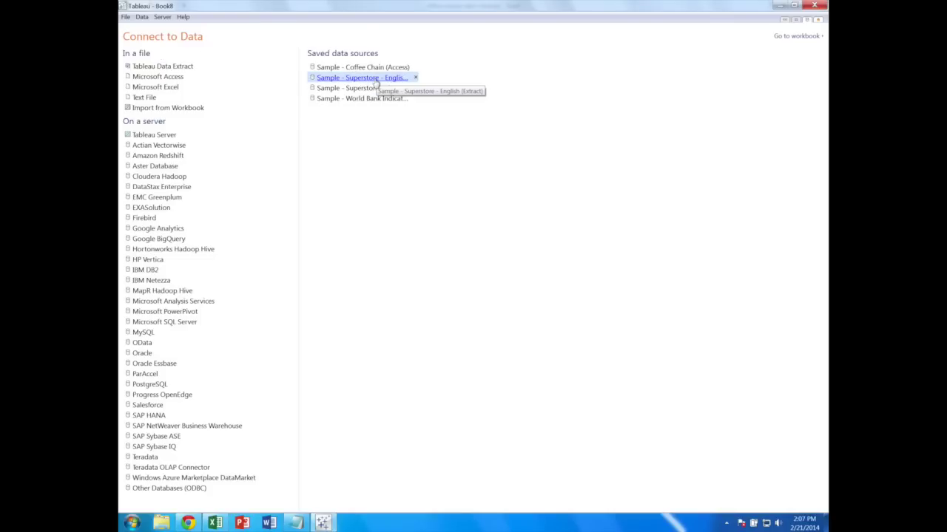
pyautogui.click(376, 80)
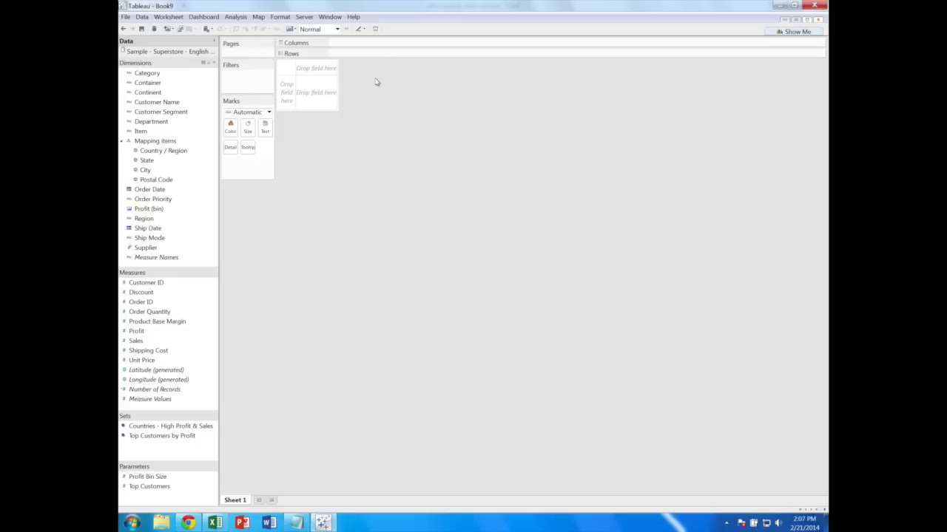
pyautogui.rightClick(189, 219)
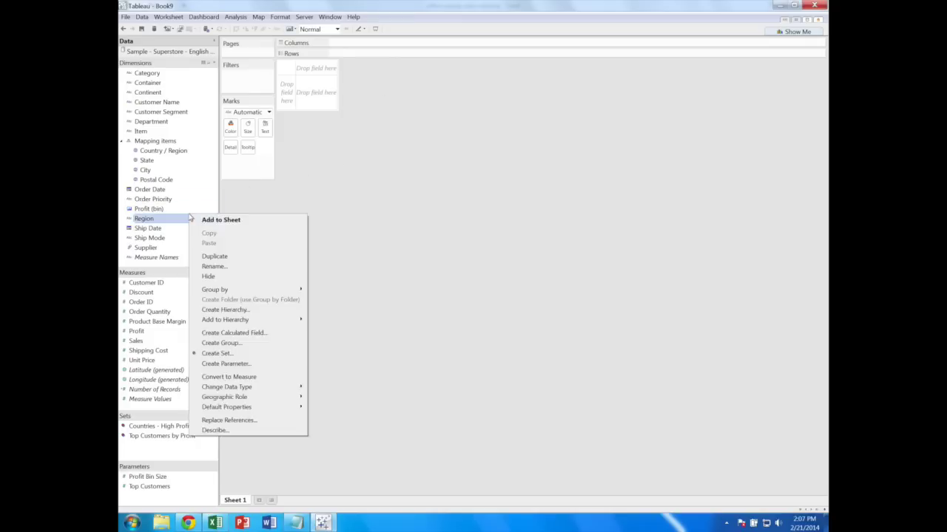
# Create calculated field 'profitable' with the pasted if/elseif/else formula labelling profit > 0, profit <= 0, unknown.
pyautogui.click(258, 333)
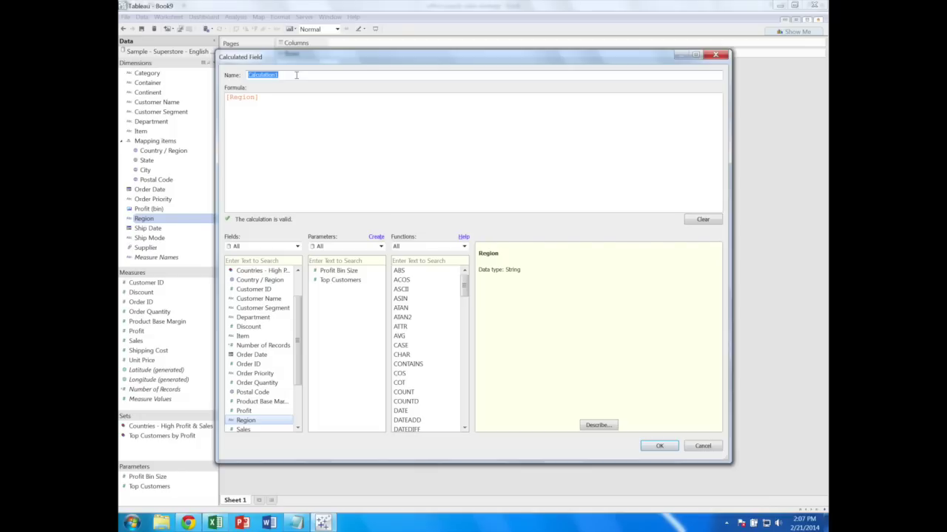
pyautogui.write('profitable')
pyautogui.click(295, 523)
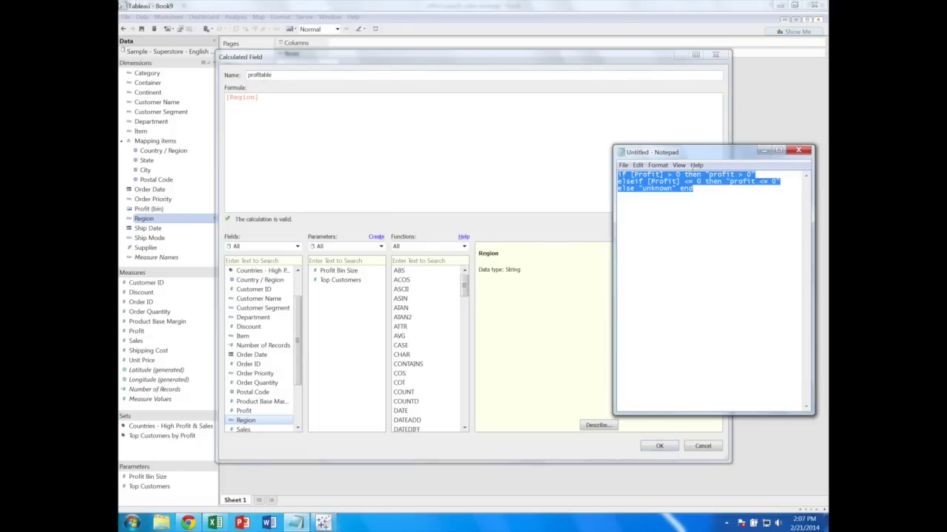
pyautogui.rightClick(675, 178)
pyautogui.click(688, 205)
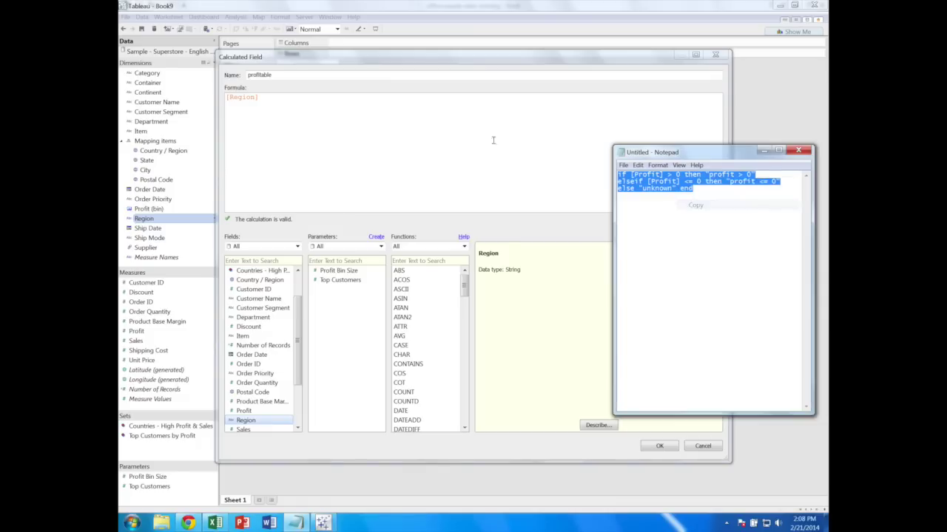
pyautogui.moveTo(258, 97); pyautogui.dragTo(224, 97)
pyautogui.rightClick(244, 101)
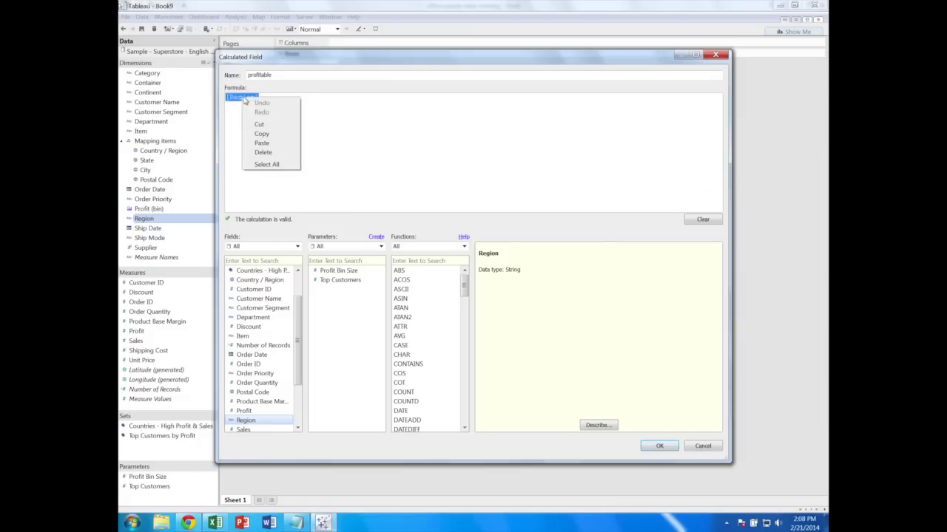
pyautogui.click(266, 142)
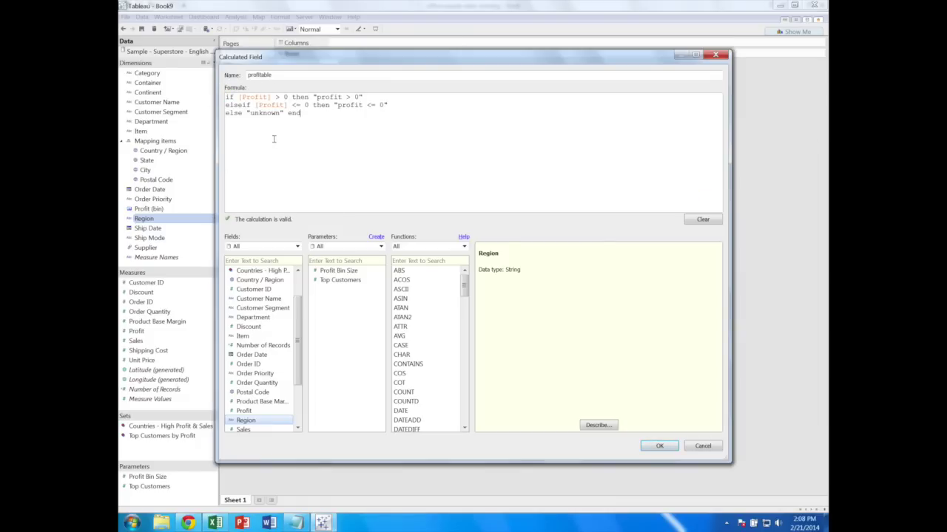
pyautogui.click(658, 447)
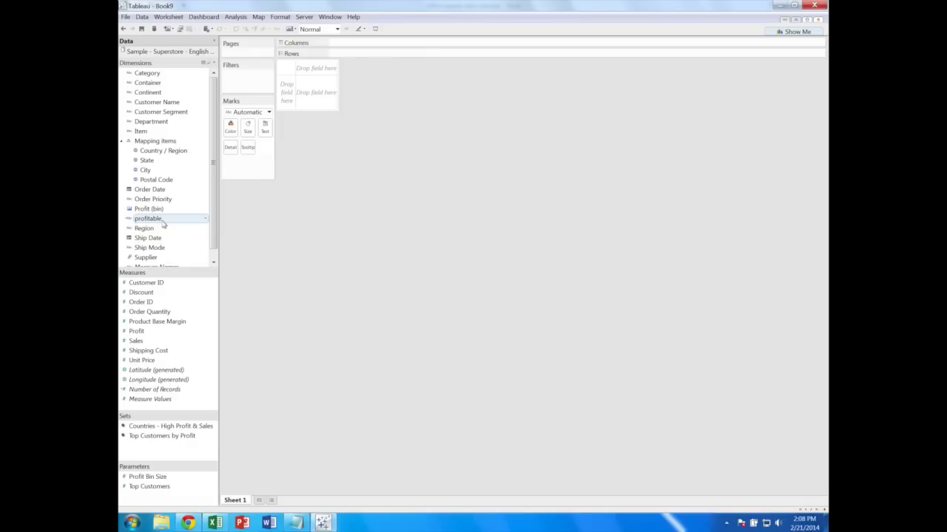
# Put Category, Container and Department on Rows.
pyautogui.doubleClick(148, 74)
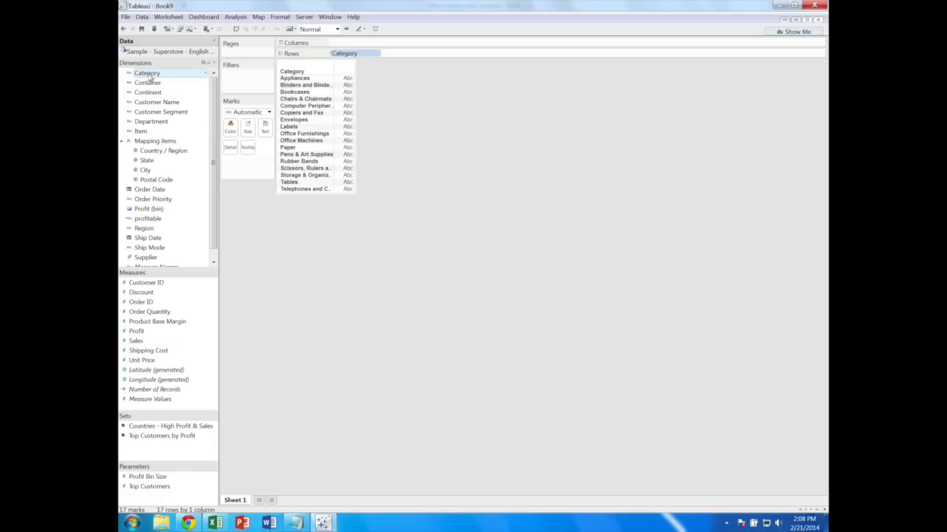
pyautogui.moveTo(149, 85); pyautogui.dragTo(411, 58)
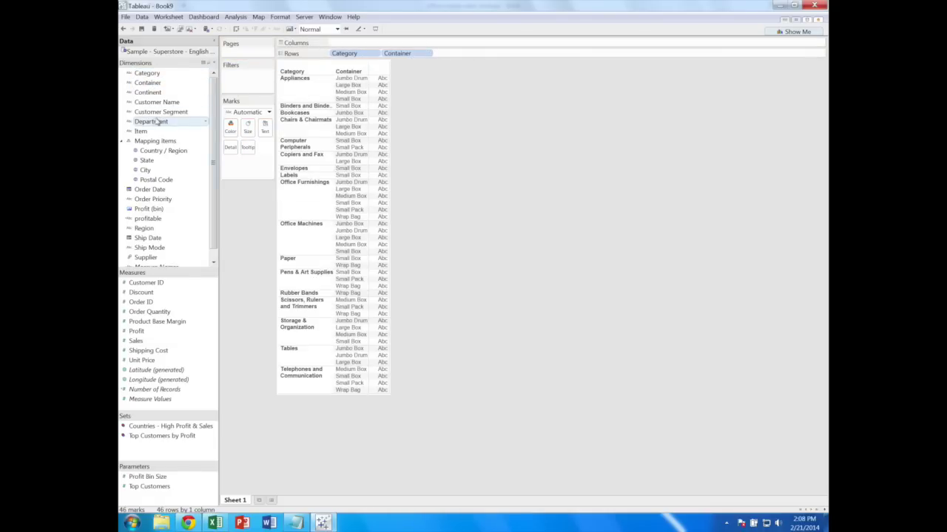
pyautogui.moveTo(151, 122); pyautogui.dragTo(488, 57)
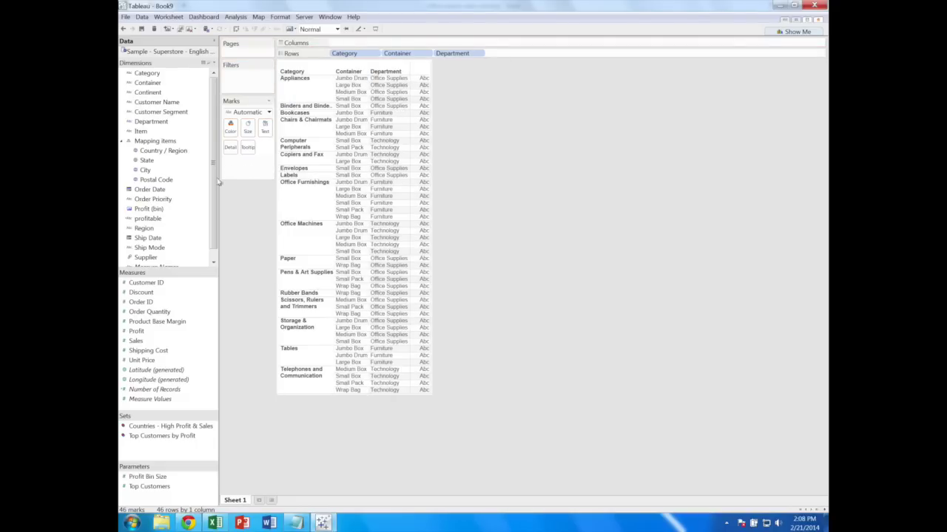
# Add average Discount, Product Base Margin and Unit Price columns to the table.
pyautogui.doubleClick(149, 295)
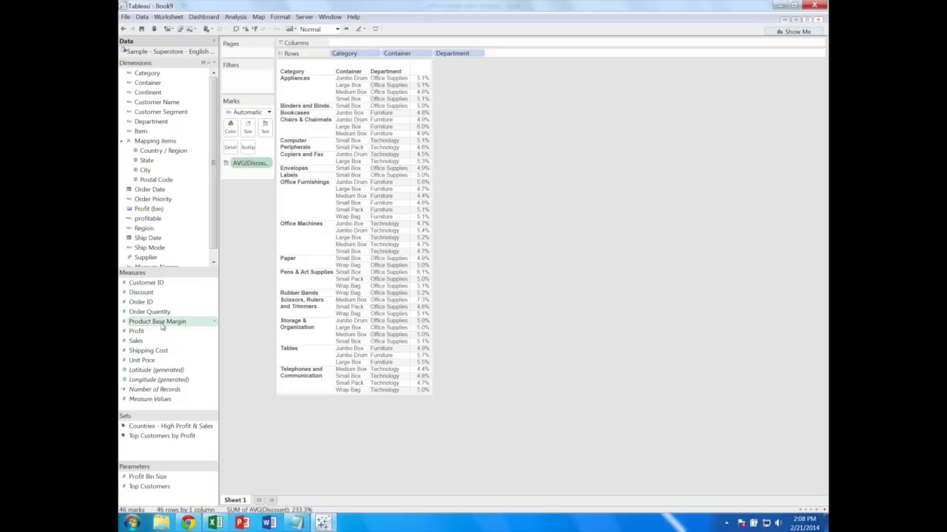
pyautogui.doubleClick(157, 322)
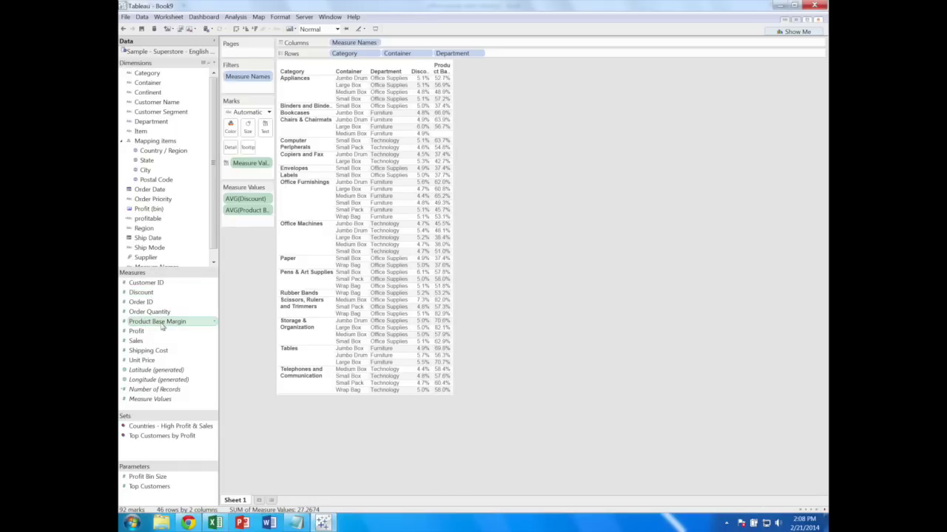
pyautogui.doubleClick(154, 360)
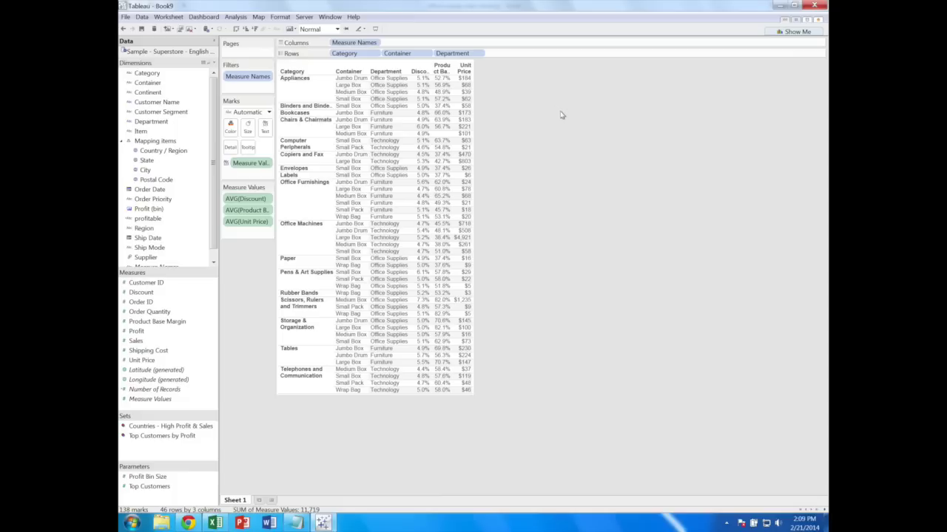
pyautogui.rightClick(174, 304)
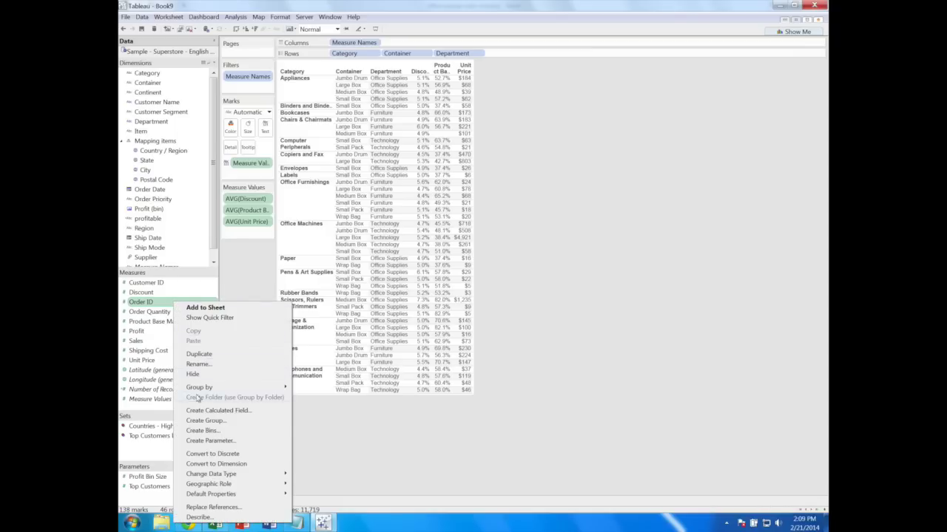
# Convert Order ID to a dimension and add it, with all members, plus profitable to Rows.
pyautogui.click(216, 464)
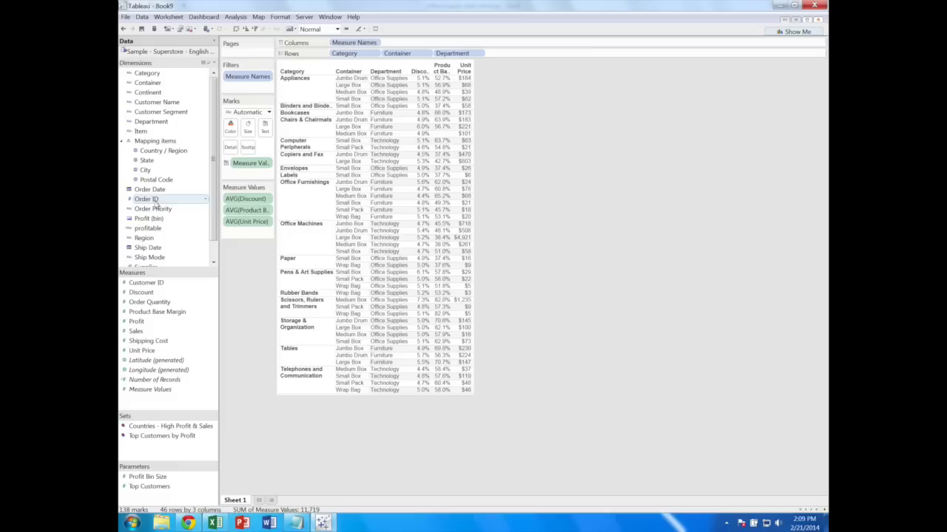
pyautogui.moveTo(155, 200); pyautogui.dragTo(334, 53)
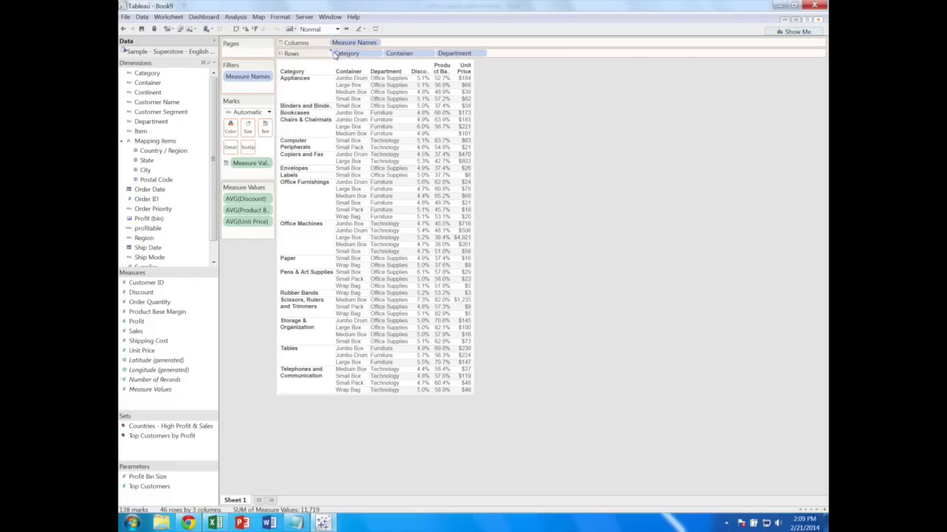
pyautogui.click(467, 270)
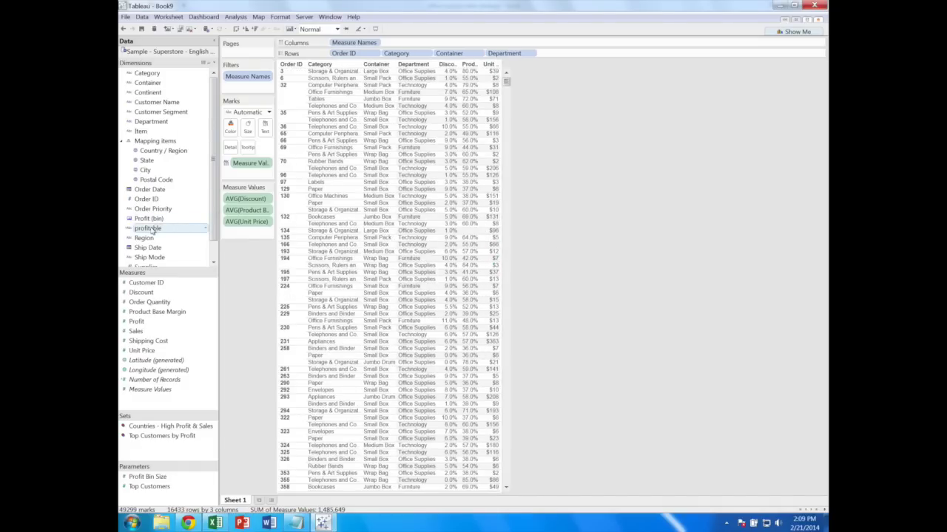
pyautogui.moveTo(152, 230); pyautogui.dragTo(587, 53)
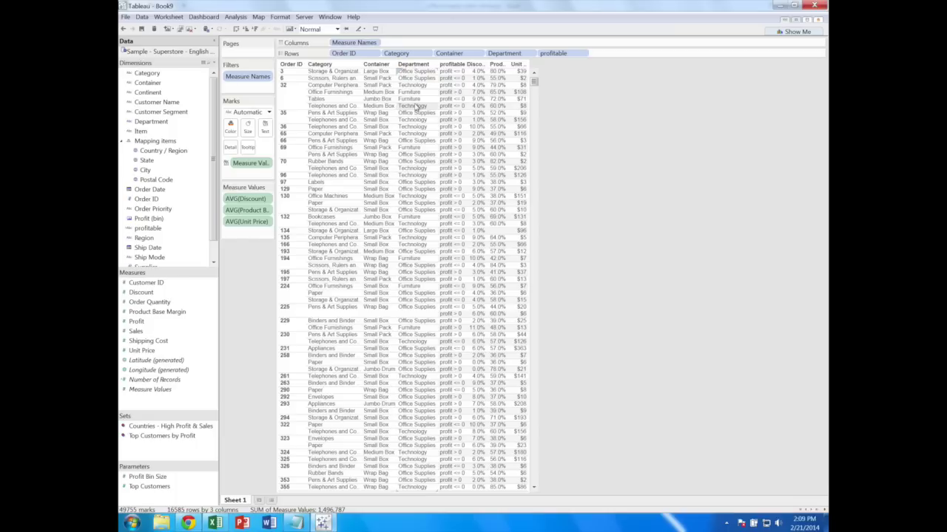
# Copy the worksheet as a crosstab via Worksheet > Copy > Crosstab.
pyautogui.moveTo(479, 97)
pyautogui.click(169, 16)
pyautogui.moveTo(186, 41)
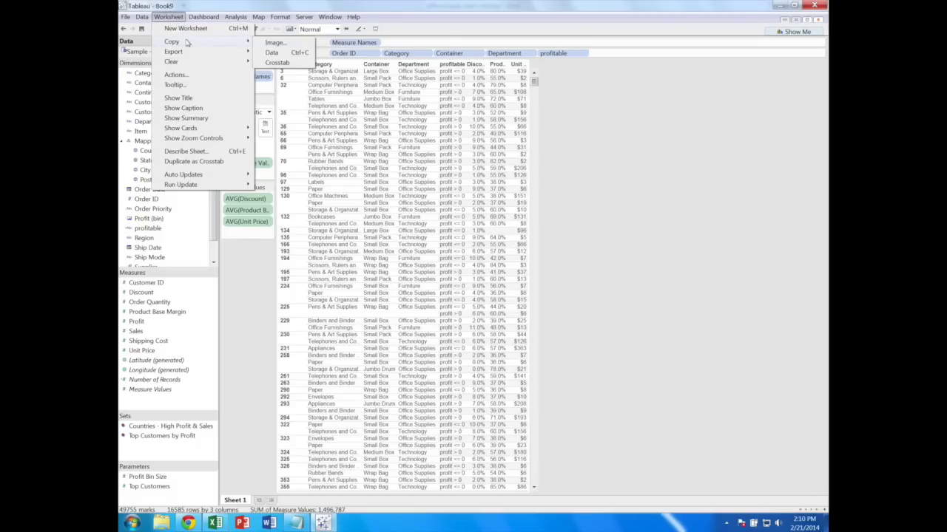
pyautogui.click(289, 64)
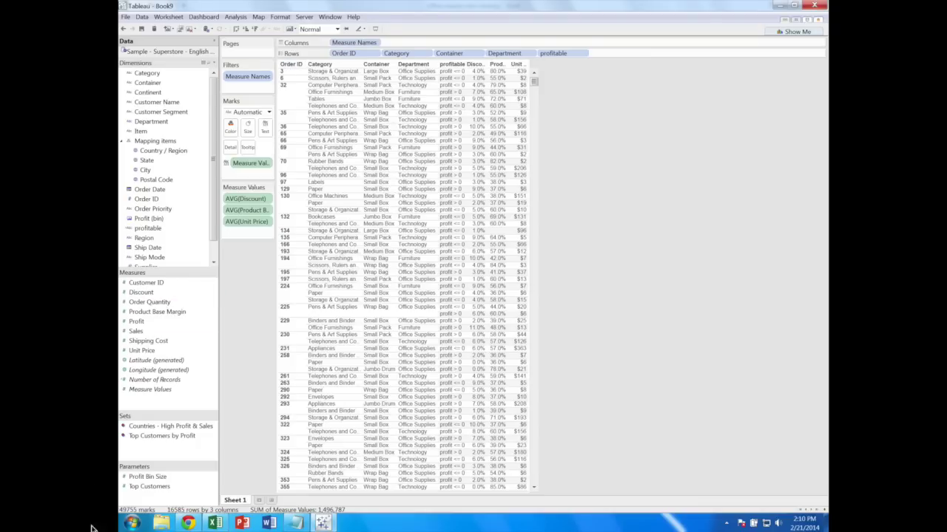
# Launch Notepad, save the pasted crosstab as supr1 with Save As, and close Notepad.
pyautogui.click(132, 523)
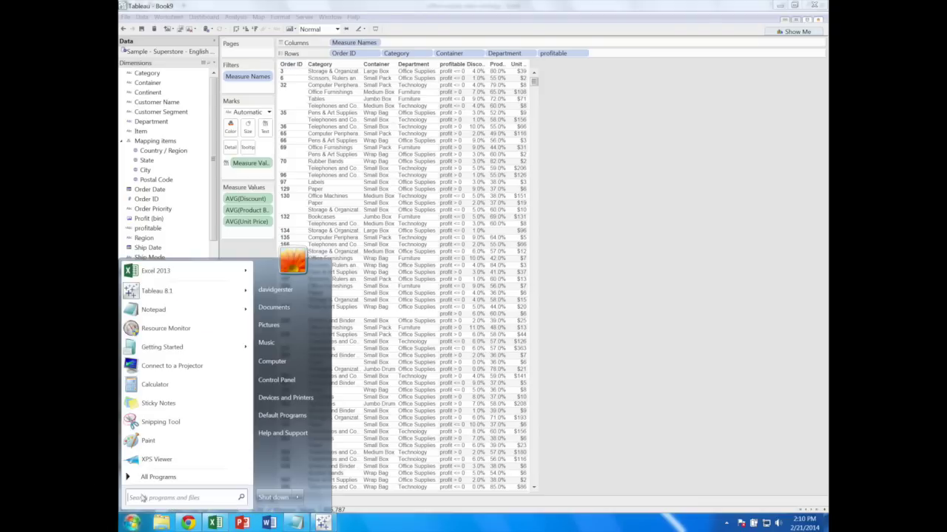
pyautogui.click(169, 315)
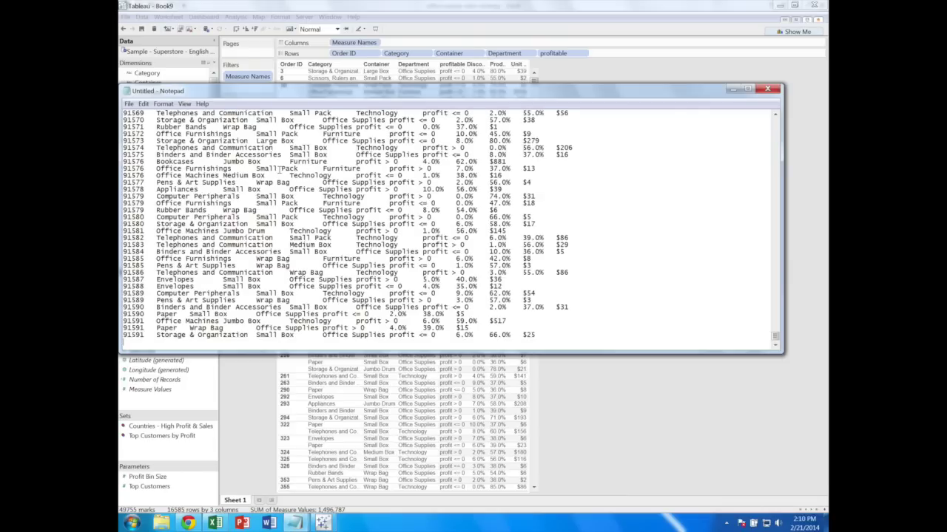
pyautogui.click(129, 103)
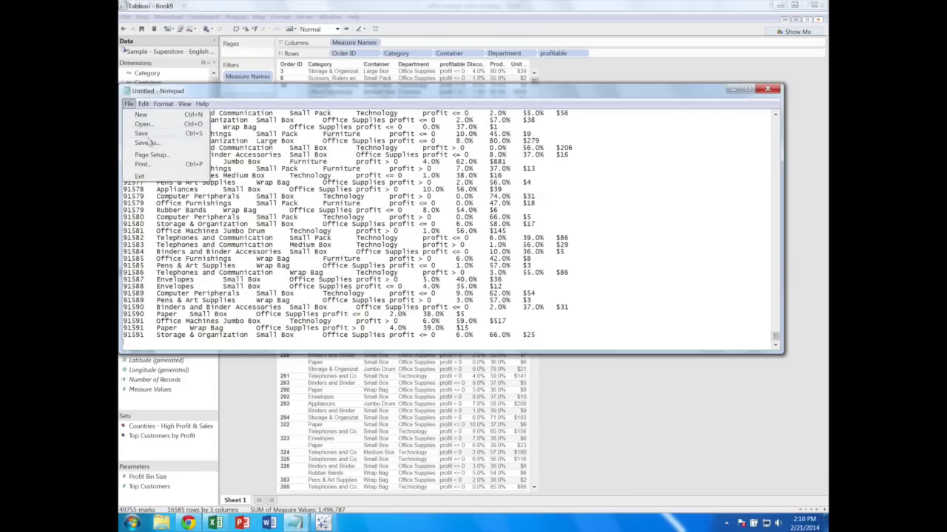
pyautogui.click(150, 142)
pyautogui.write('s')
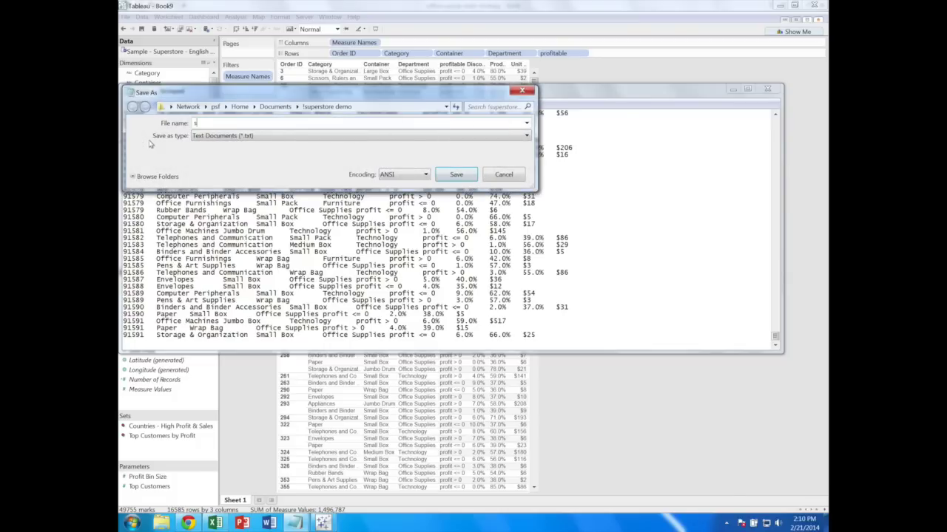
pyautogui.write('upr1')
pyautogui.press('Return')
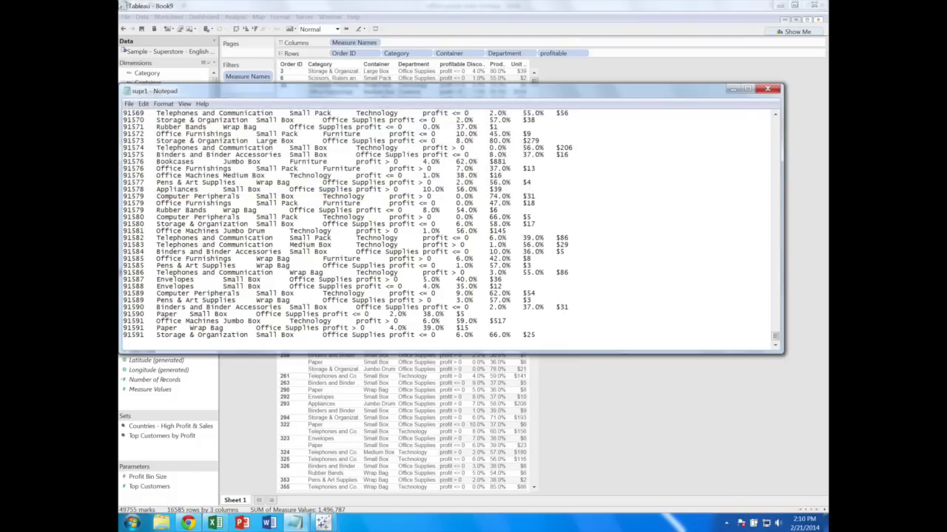
pyautogui.click(769, 89)
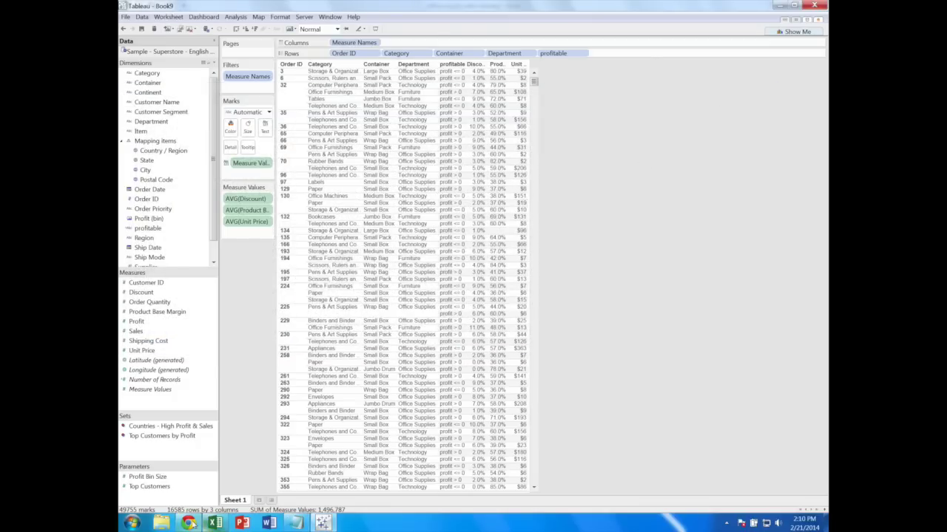
# Upload the supr1 file as a new source on BigML's Sources page.
pyautogui.click(191, 524)
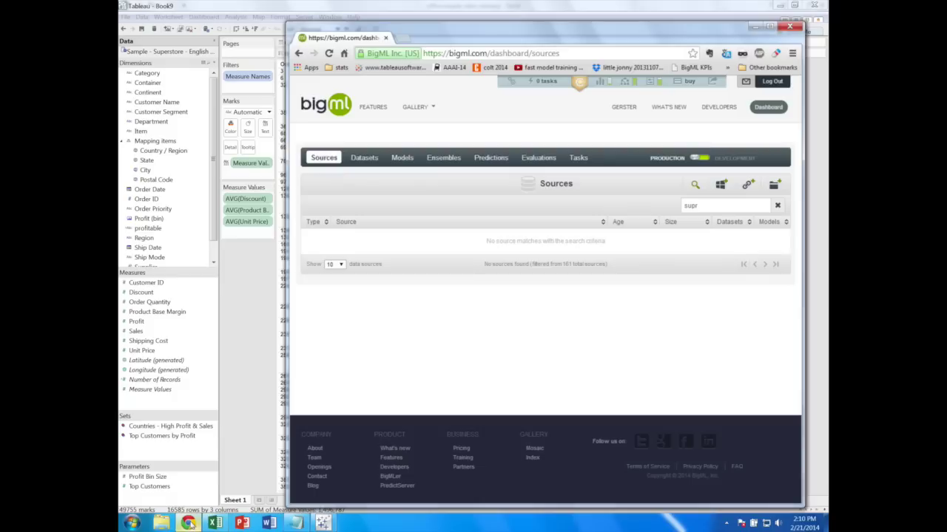
pyautogui.click(775, 187)
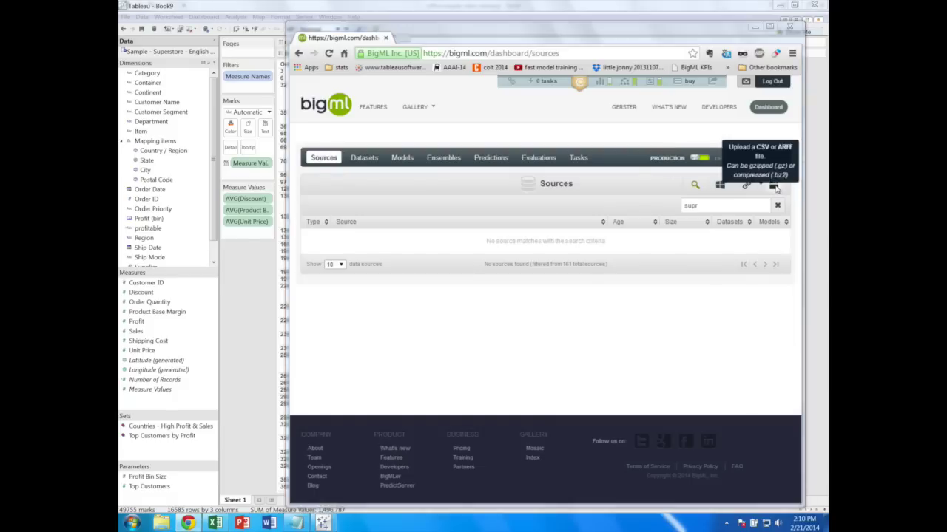
pyautogui.doubleClick(377, 103)
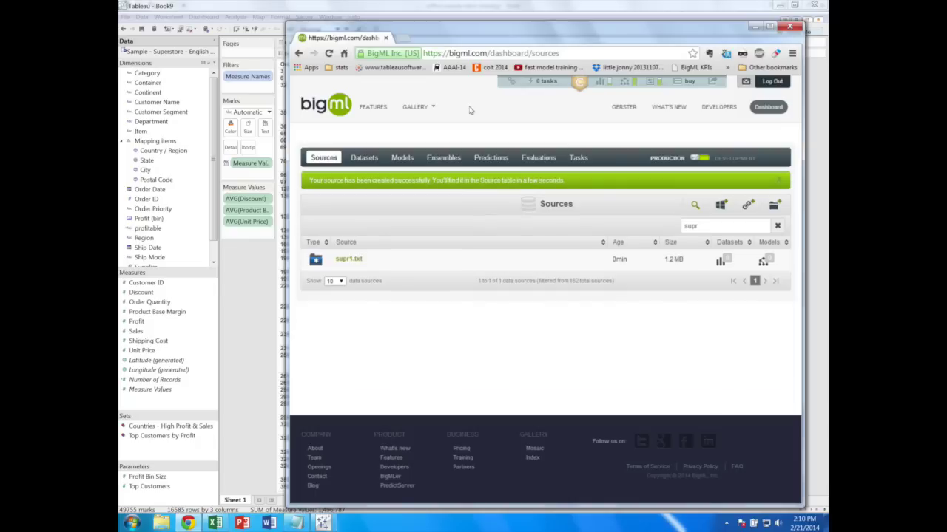
# Turn the supr1.txt source into a dataset with 1-CLICK DATASET.
pyautogui.click(348, 259)
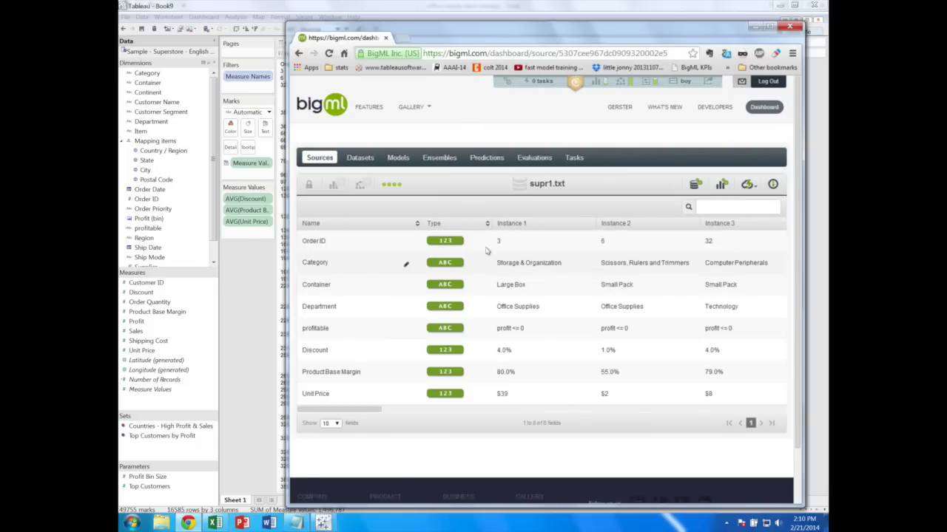
pyautogui.moveTo(750, 187)
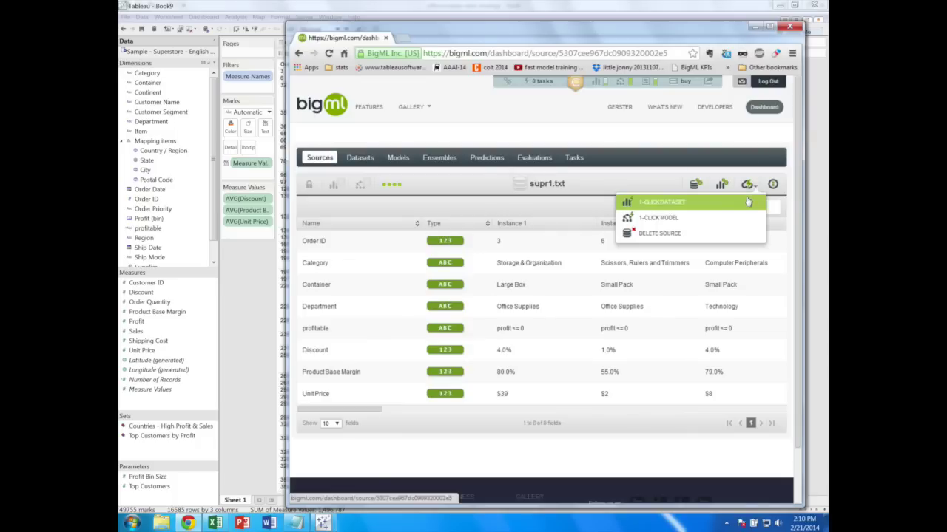
pyautogui.click(748, 201)
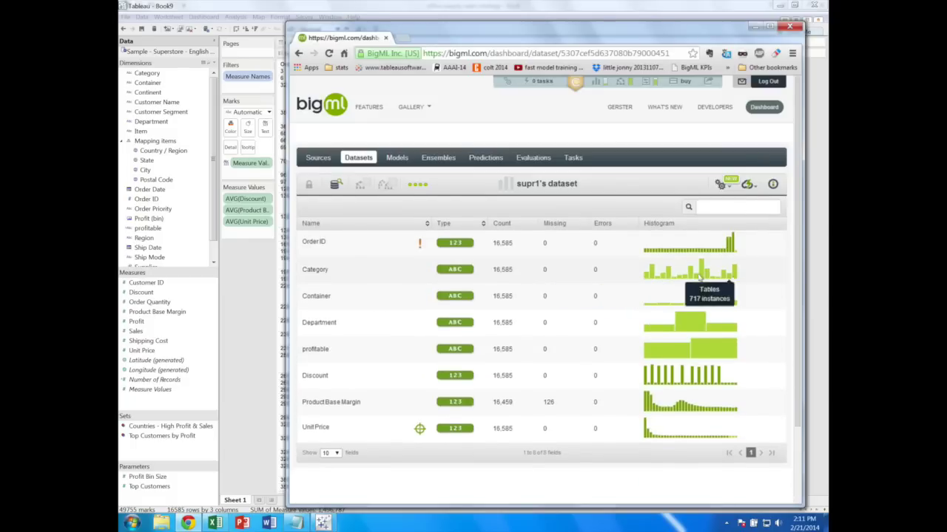
pyautogui.moveTo(706, 279)
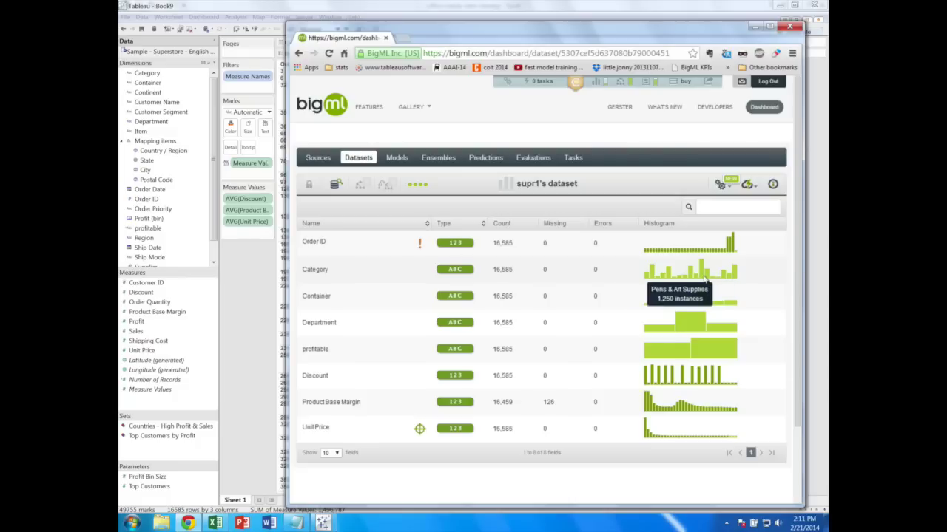
# Configure a model on supr1's dataset with objective profitable, Order ID excluded, and create it.
pyautogui.click(721, 187)
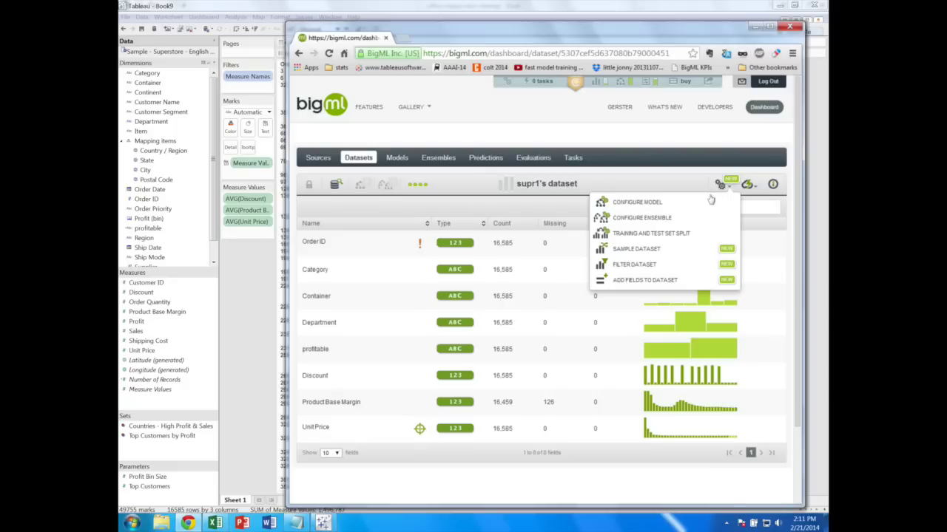
pyautogui.click(708, 202)
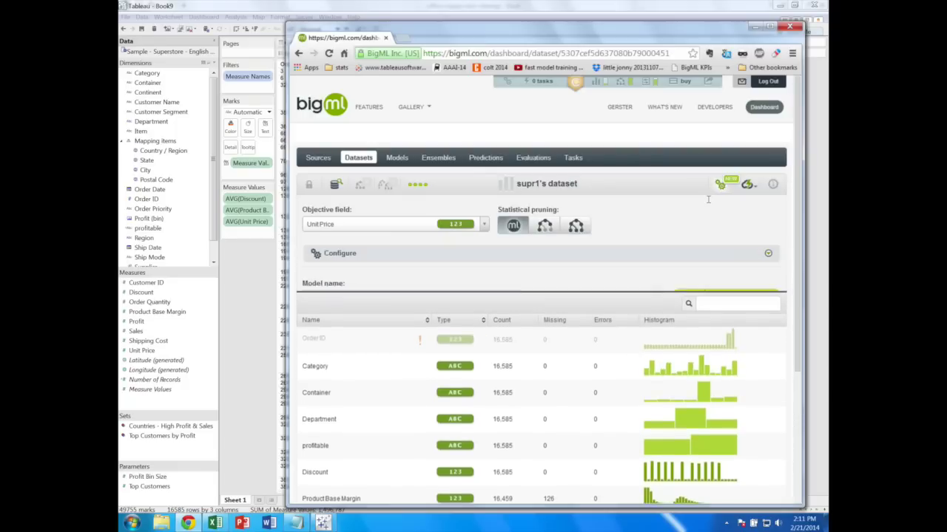
pyautogui.click(409, 225)
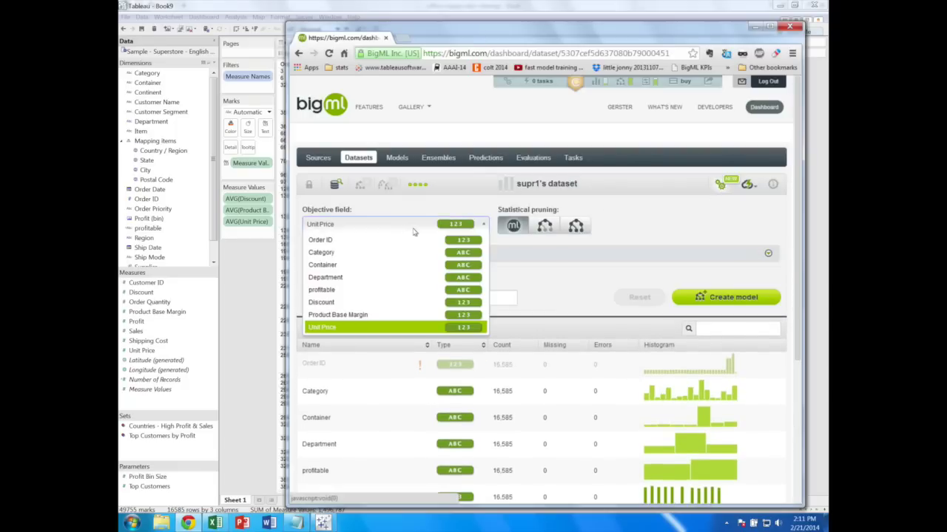
pyautogui.click(375, 289)
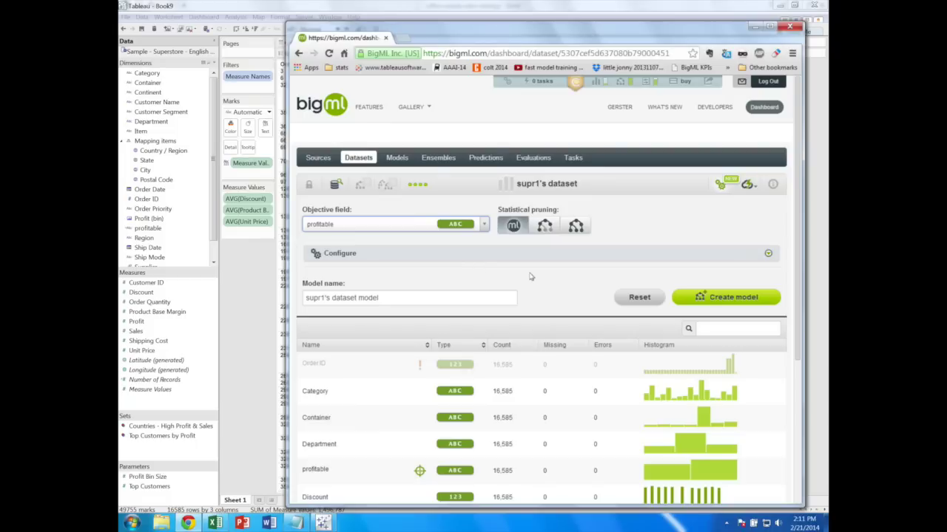
pyautogui.scroll(-3, 532, 276)
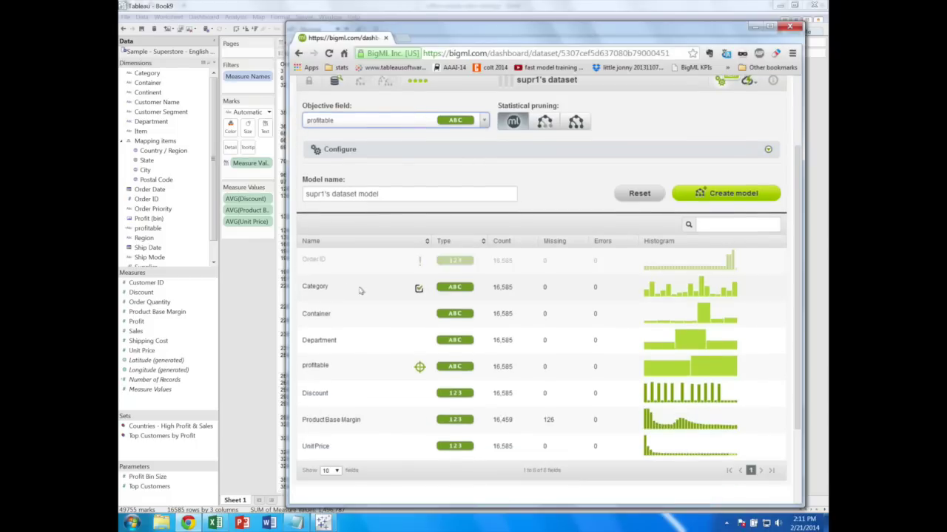
pyautogui.click(418, 262)
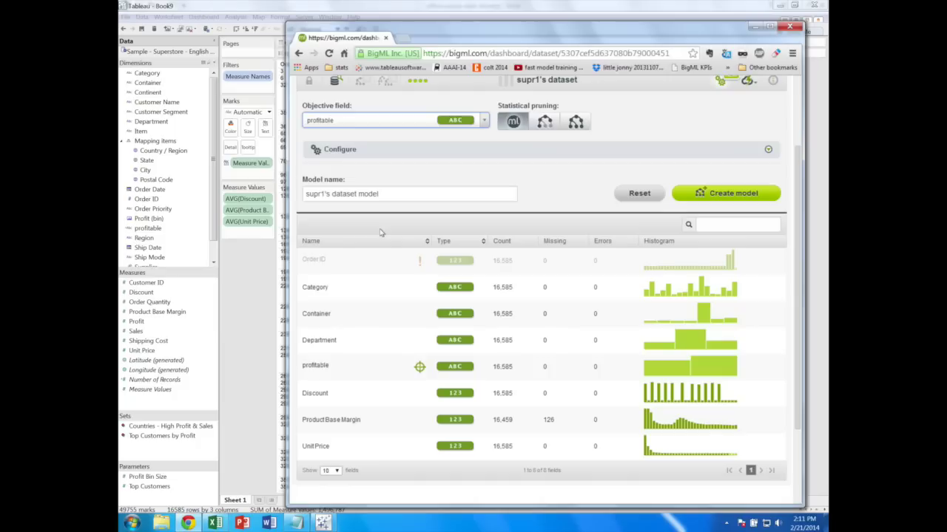
pyautogui.click(737, 193)
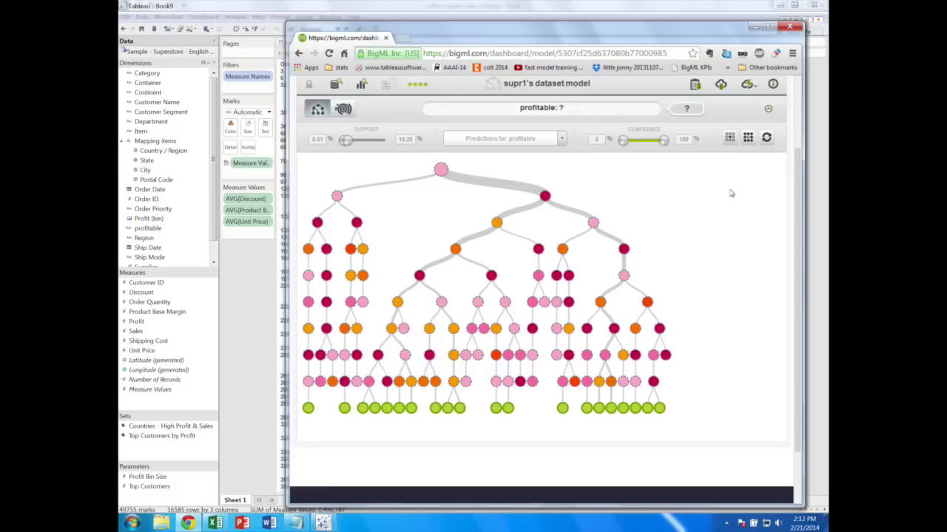
# Show the profitable model as a sunburst, then return to the Datasets list.
pyautogui.click(343, 109)
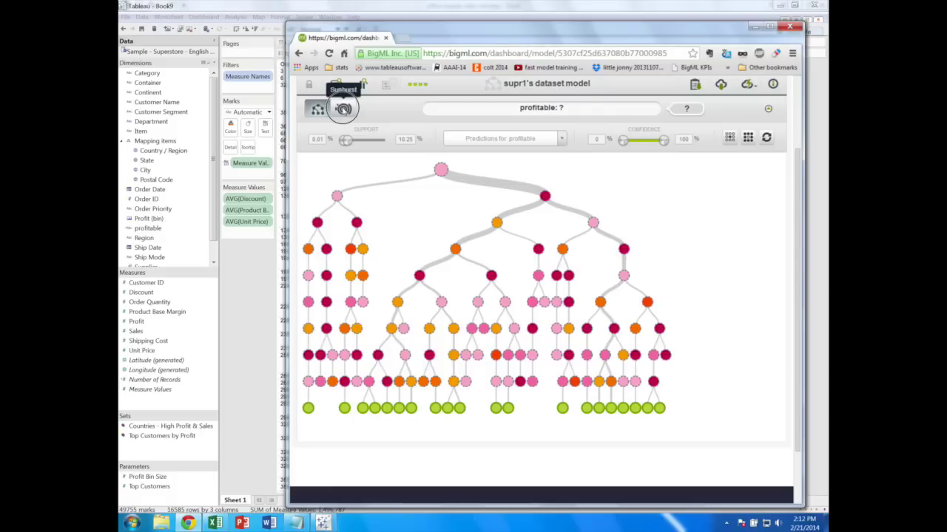
pyautogui.scroll(-3, 716, 316)
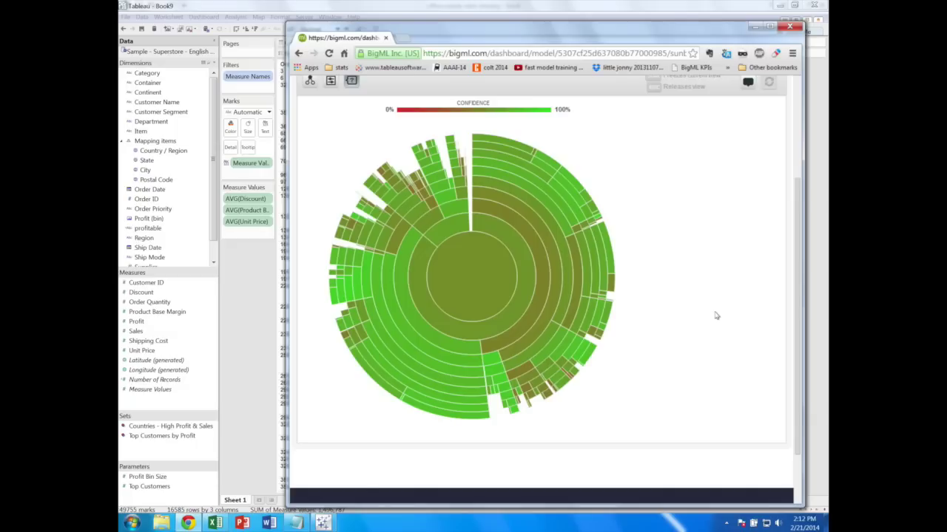
pyautogui.scroll(1, 716, 316)
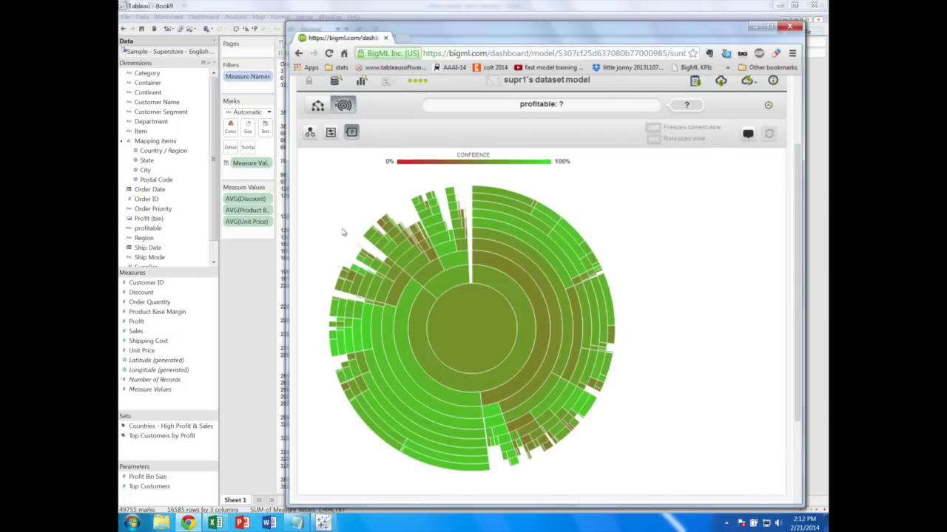
pyautogui.scroll(2, 359, 212)
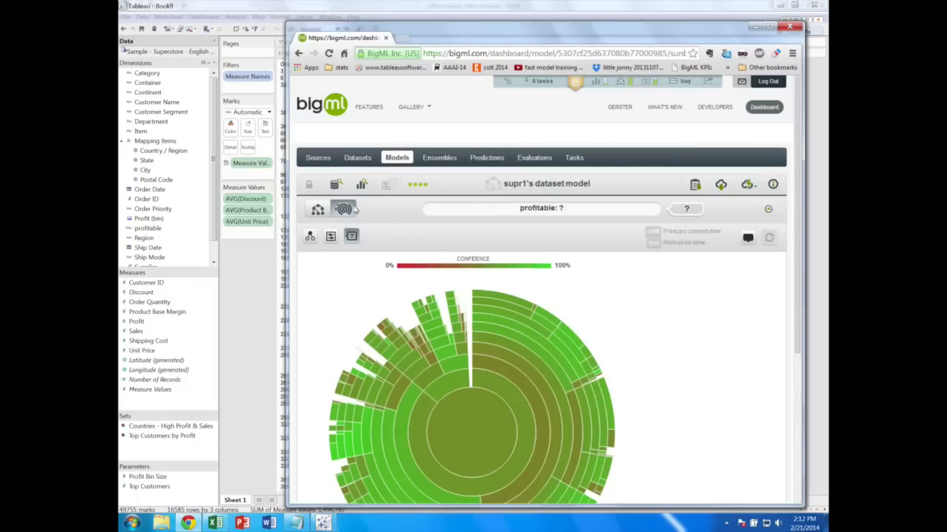
pyautogui.click(359, 159)
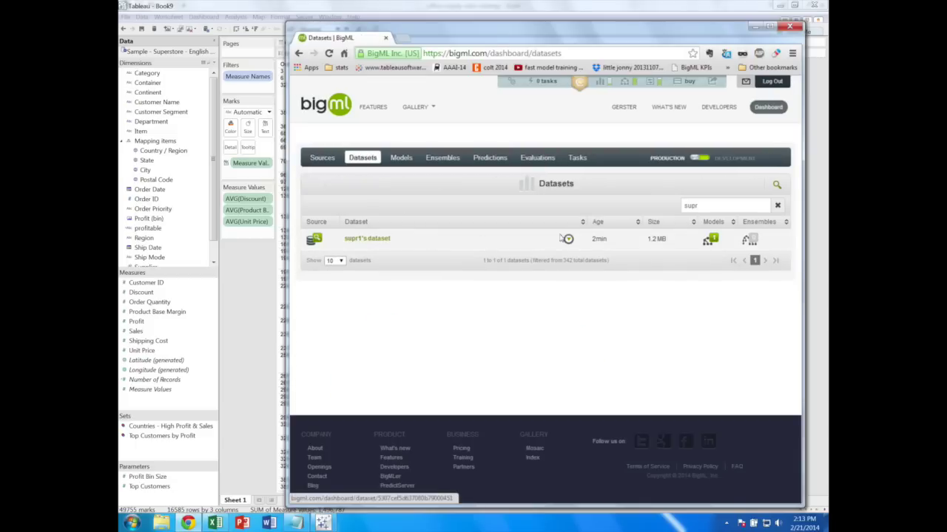
# Split supr1's dataset with 1-click Training|Test and build a profitable model on the 80% set.
pyautogui.click(568, 239)
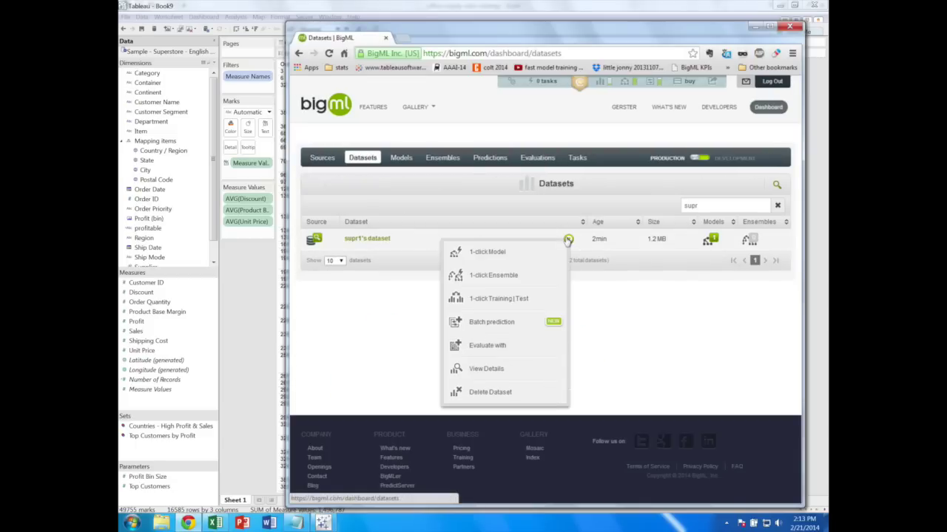
pyautogui.click(552, 297)
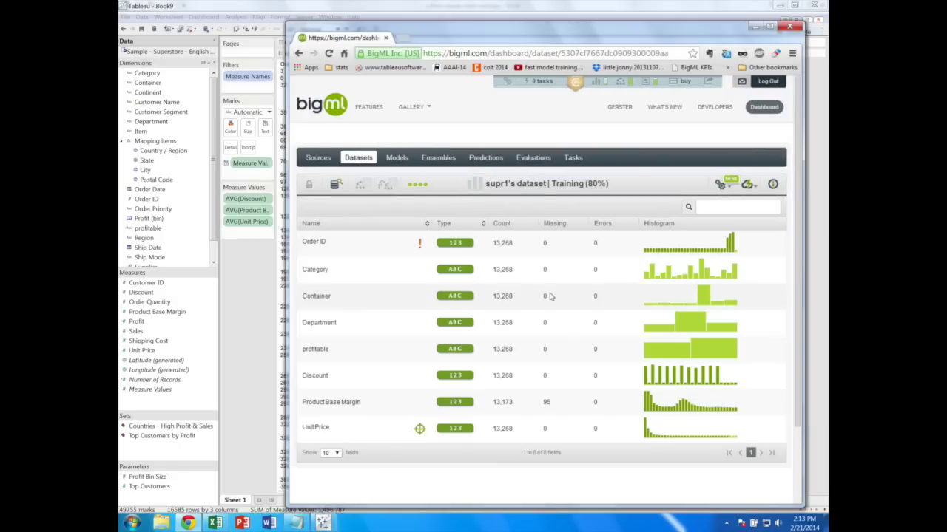
pyautogui.click(720, 184)
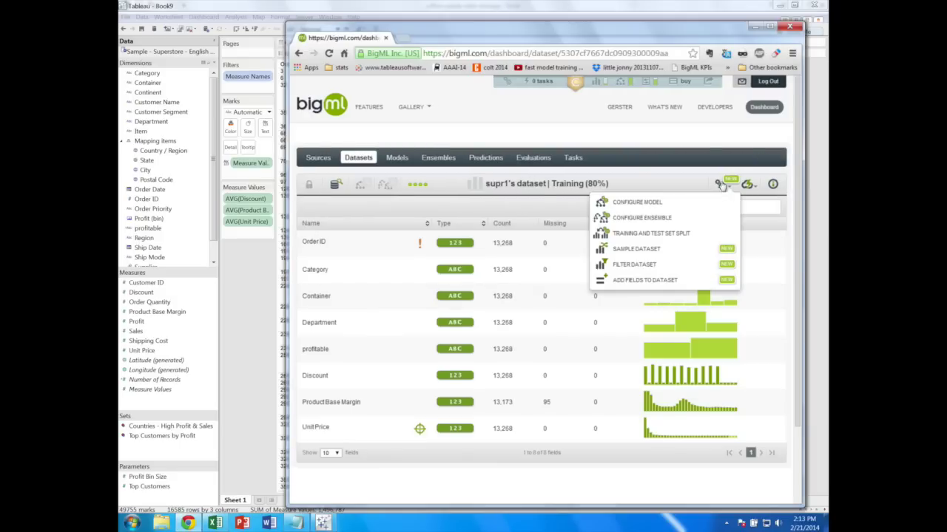
pyautogui.click(710, 201)
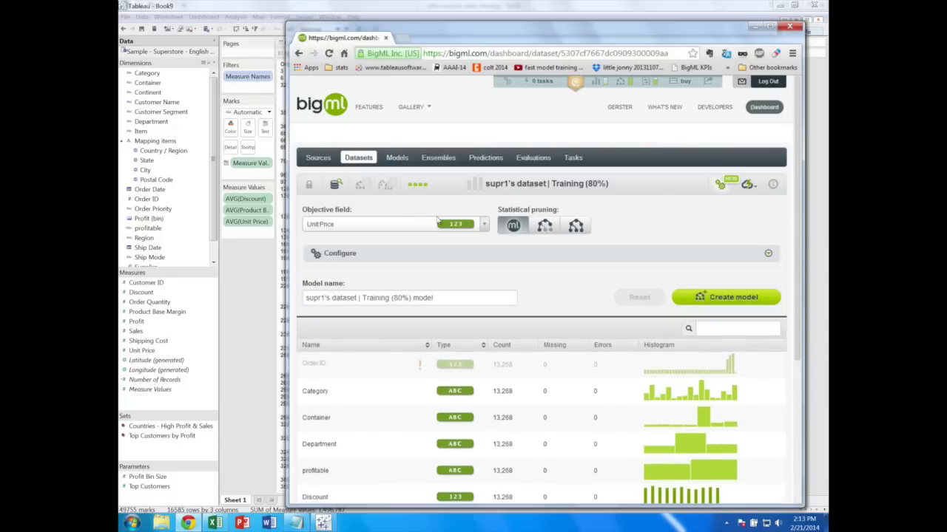
pyautogui.click(418, 225)
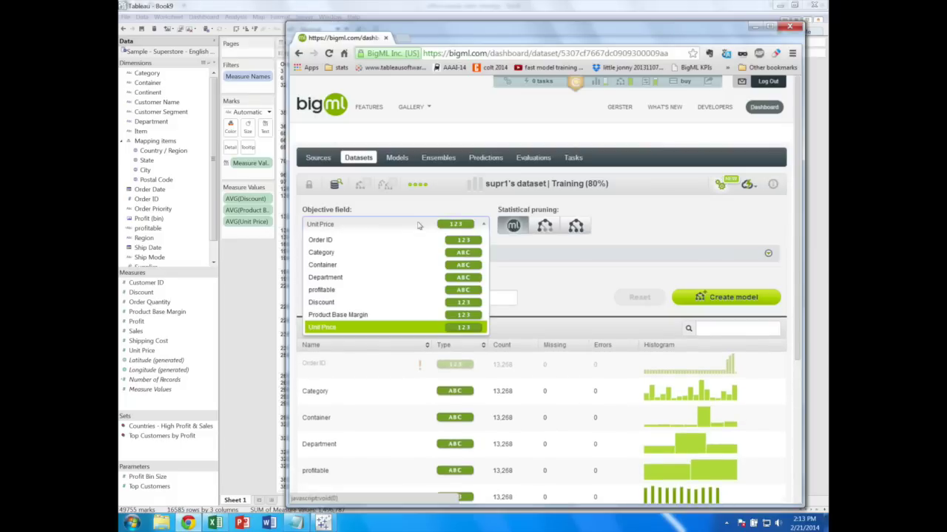
pyautogui.click(396, 290)
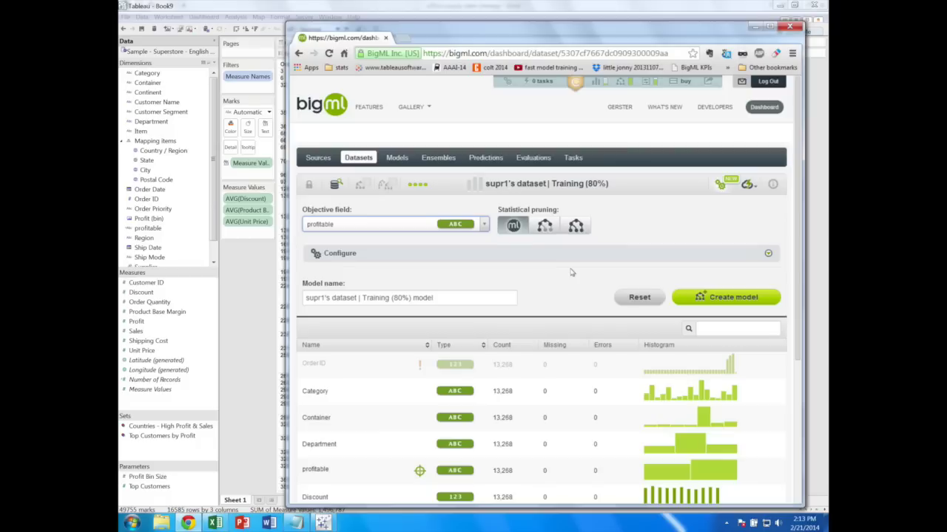
pyautogui.scroll(-3, 571, 273)
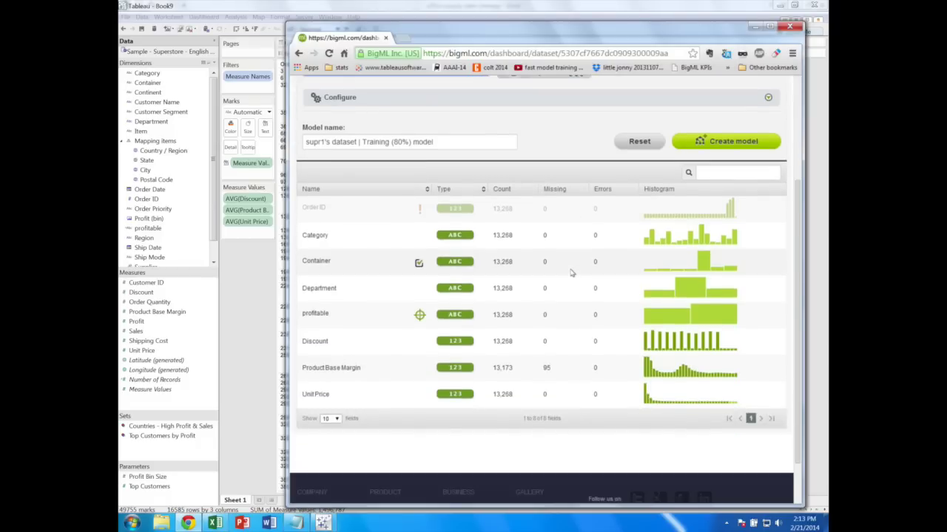
pyautogui.click(737, 141)
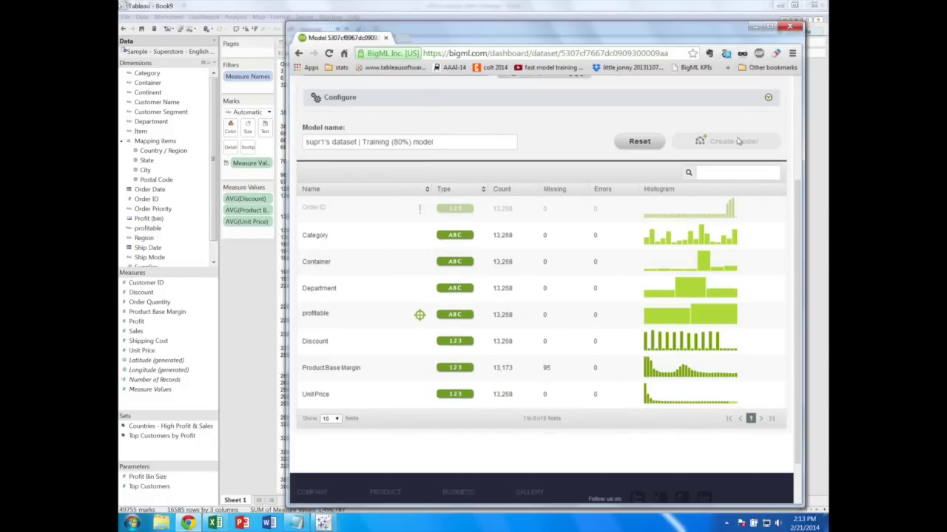
# Evaluate the Training (80%) model against the Test (20%) dataset.
pyautogui.scroll(2, 738, 140)
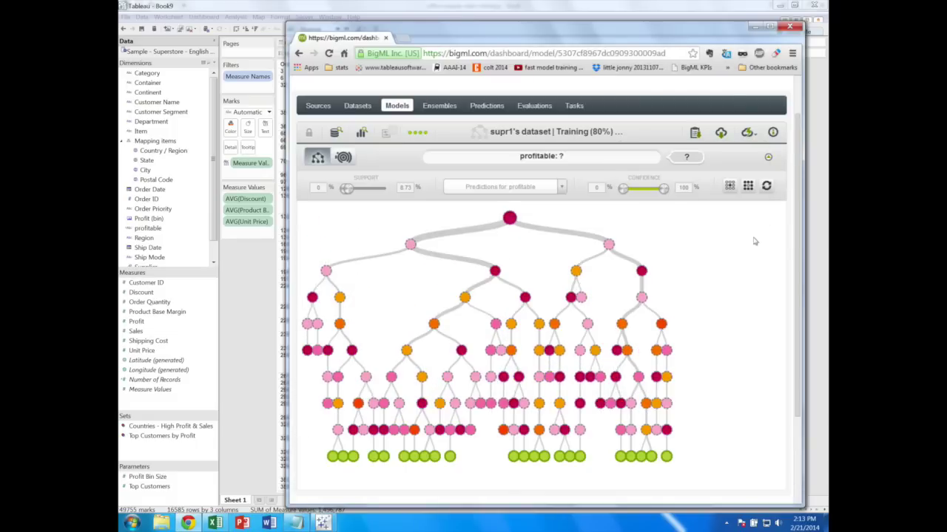
pyautogui.moveTo(747, 133)
pyautogui.click(731, 199)
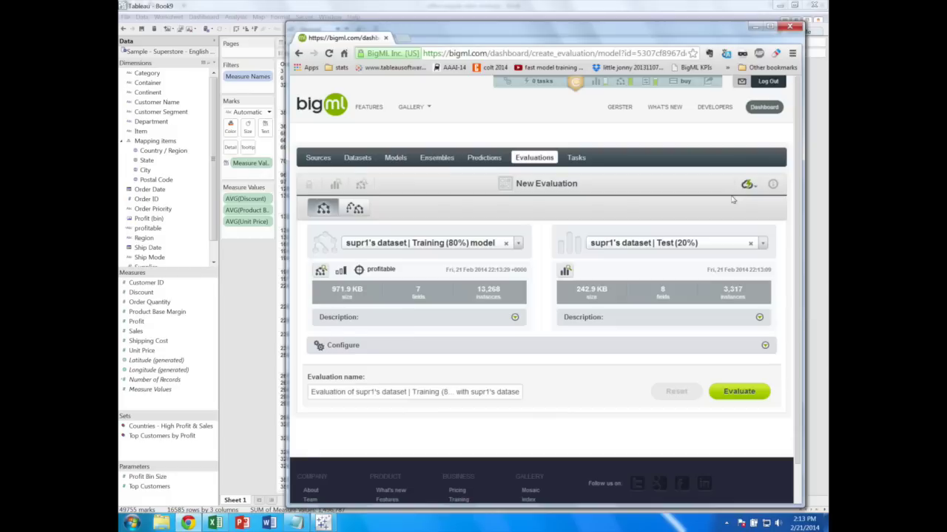
pyautogui.click(751, 390)
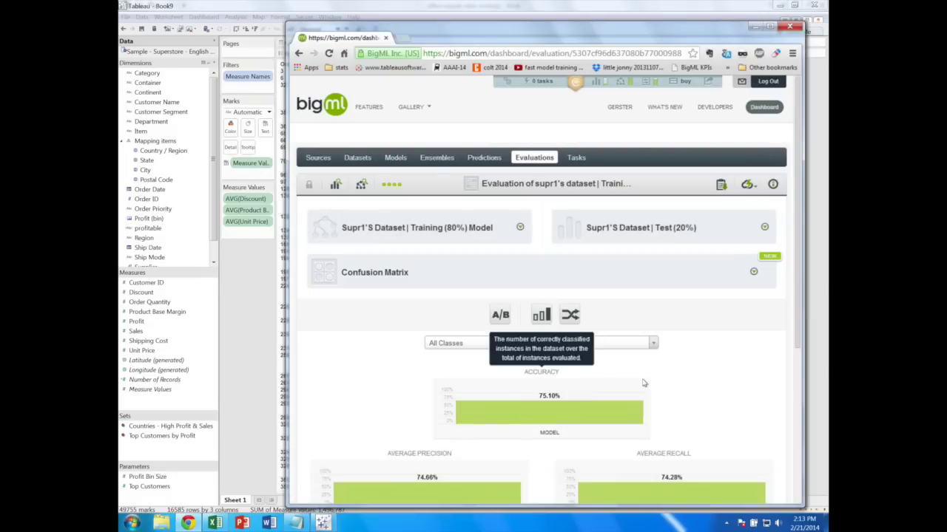
# Compare the 75.10% accuracy evaluation with the mode and random prediction baselines.
pyautogui.scroll(-2, 702, 362)
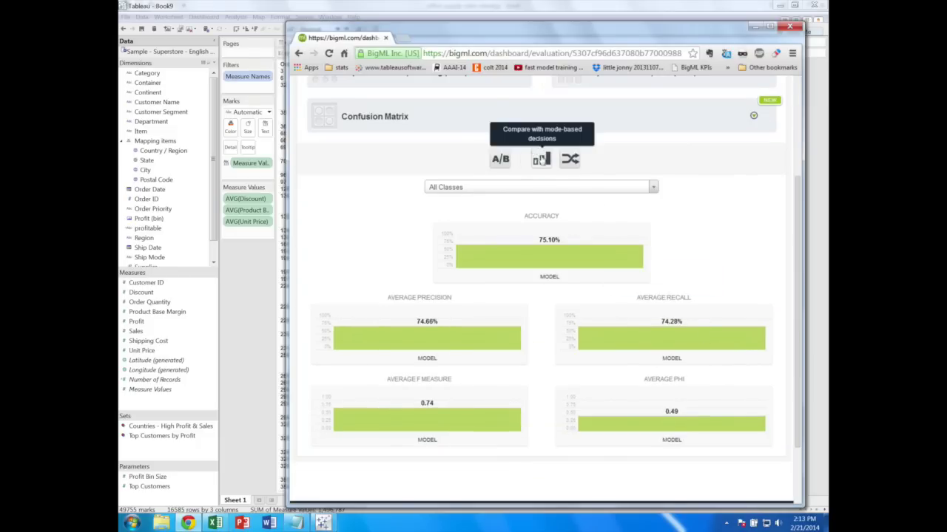
pyautogui.click(539, 159)
pyautogui.click(570, 160)
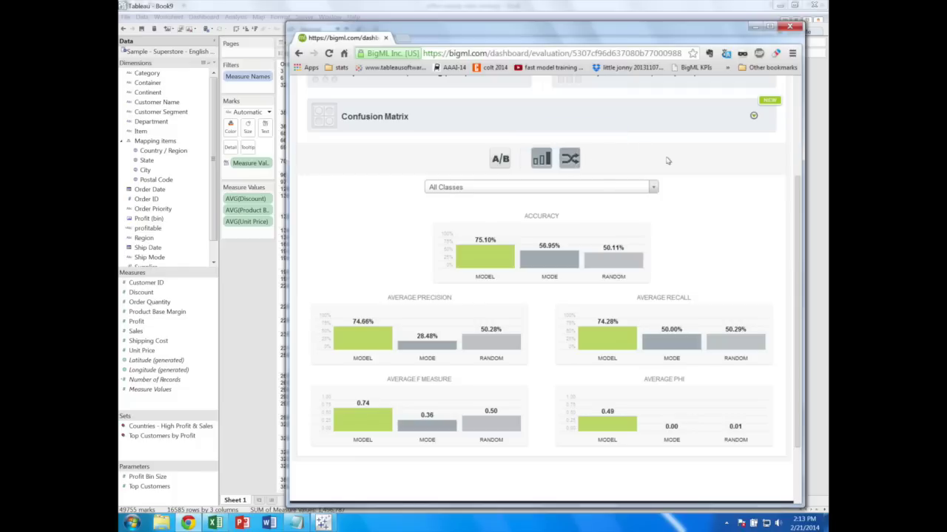
pyautogui.scroll(3, 701, 201)
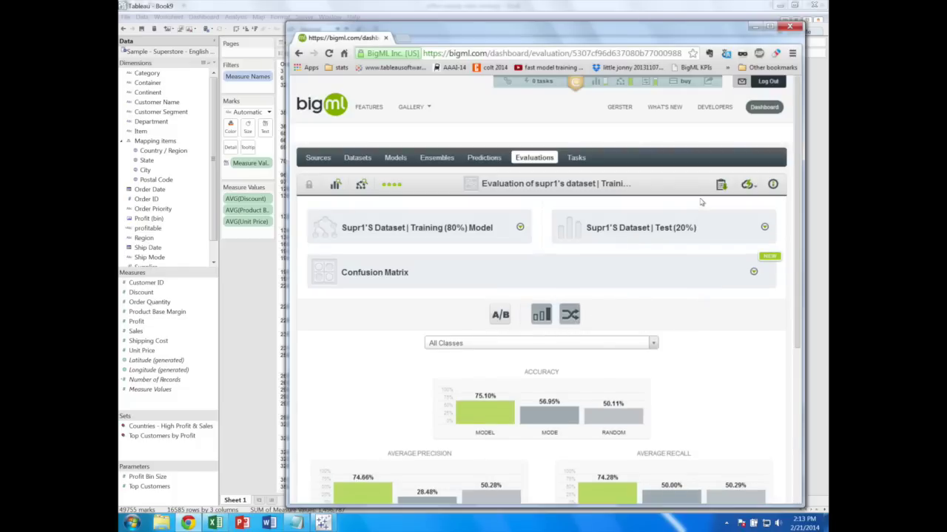
# Open supr1's dataset model from the BigML Models list.
pyautogui.click(392, 160)
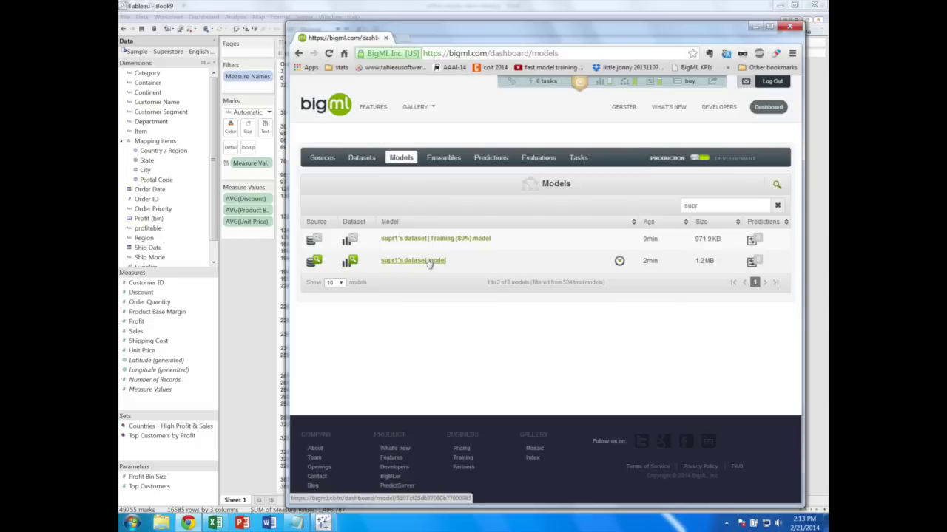
pyautogui.click(430, 262)
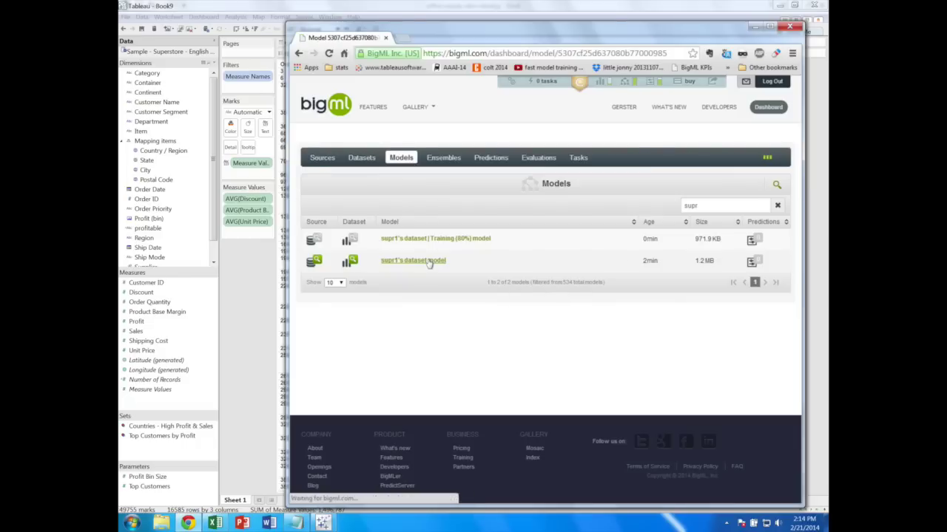
pyautogui.scroll(-3, 614, 274)
pyautogui.scroll(1, 613, 274)
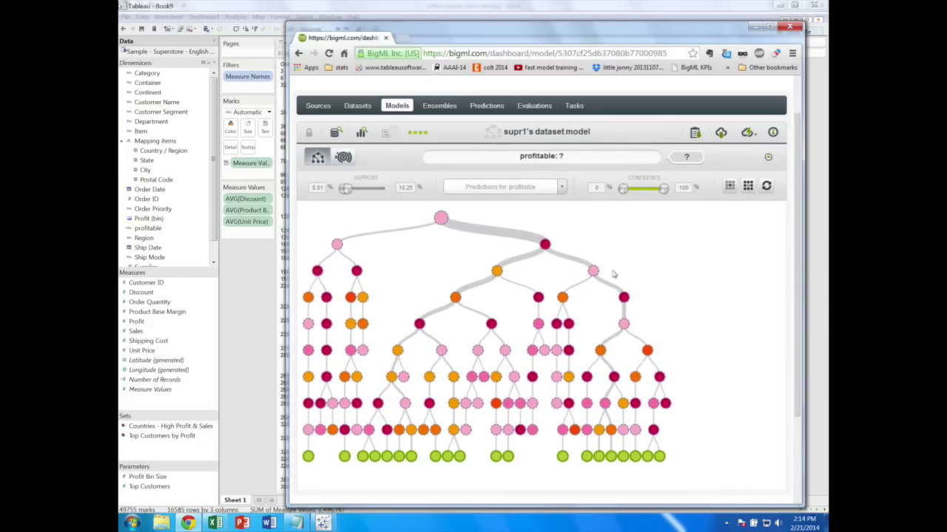
pyautogui.moveTo(721, 134)
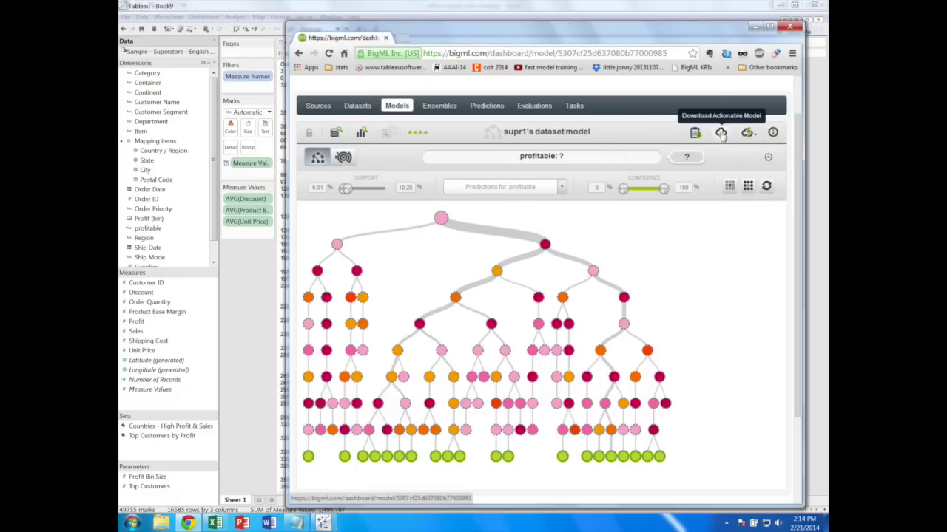
# Review the model's rules exported as Tableau code, then bring up the office supply sales strategy workbook.
pyautogui.click(721, 133)
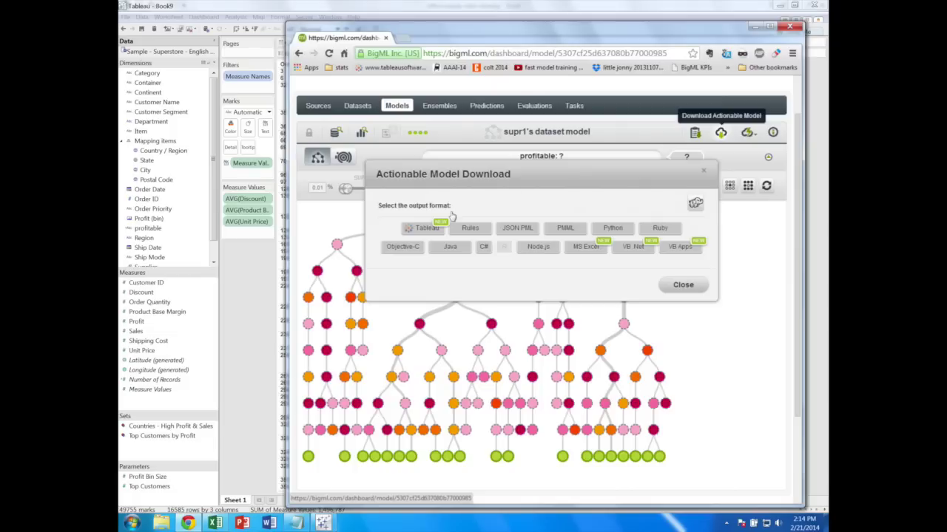
pyautogui.click(421, 230)
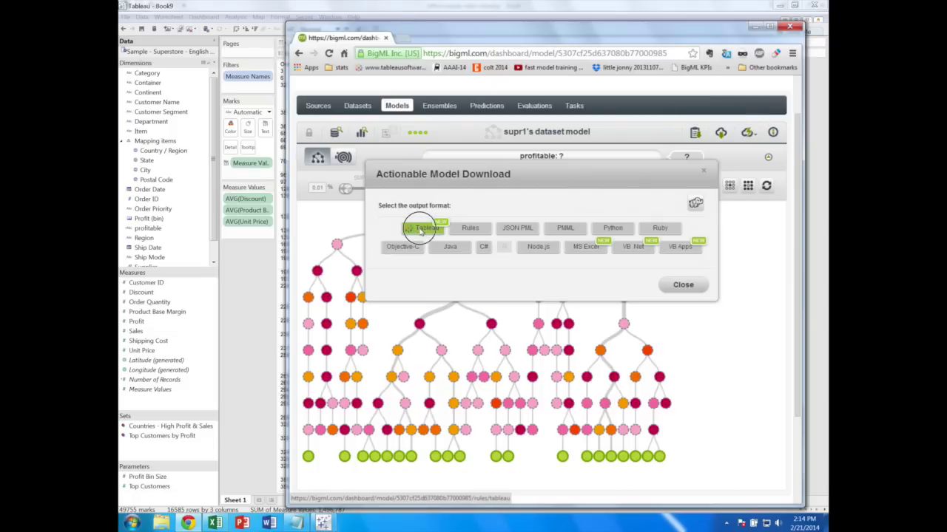
pyautogui.moveTo(442, 272)
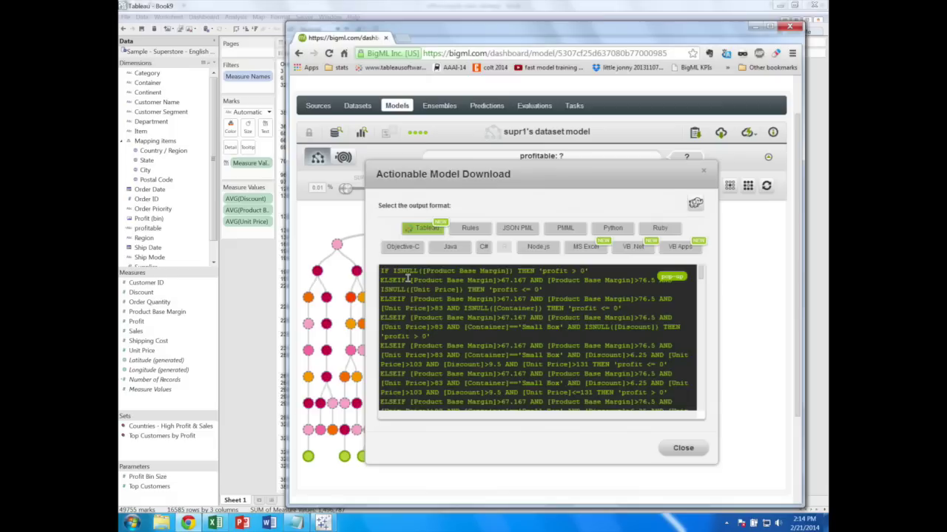
pyautogui.scroll(-5, 406, 277)
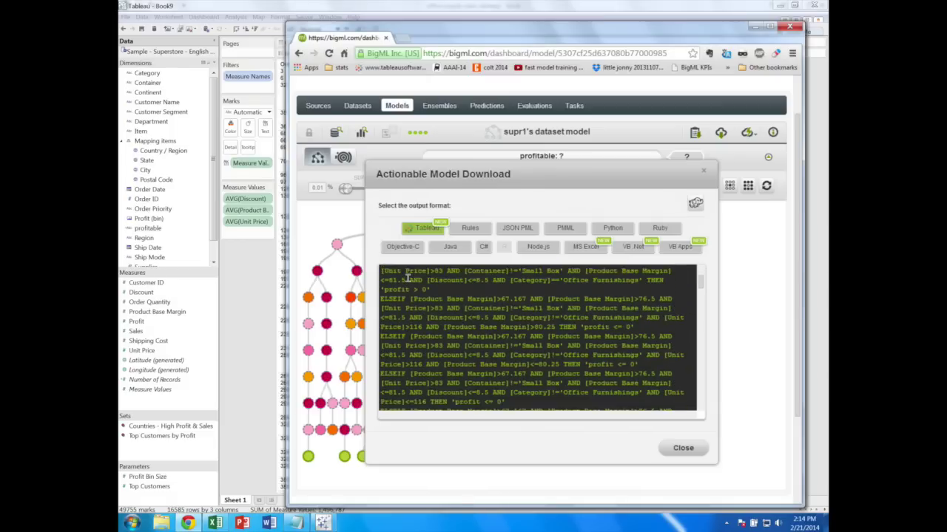
pyautogui.scroll(-8, 406, 277)
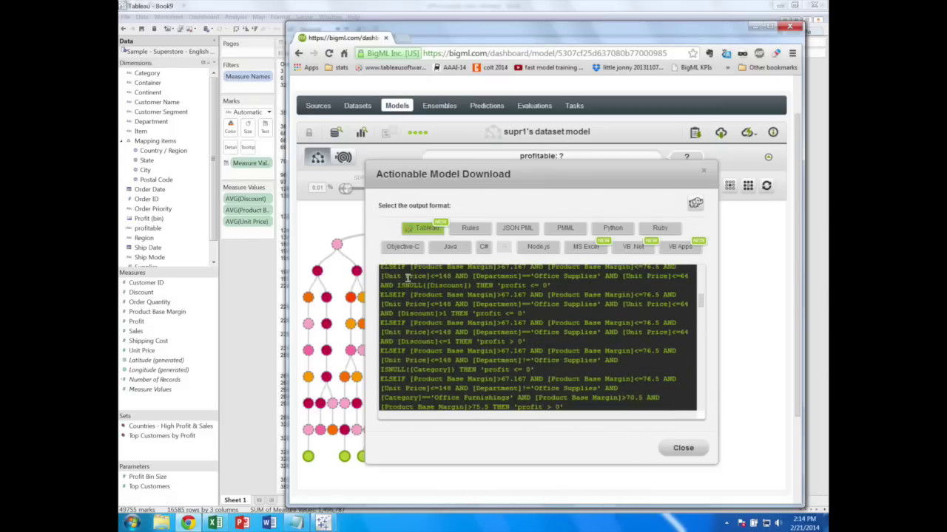
pyautogui.scroll(-5, 406, 276)
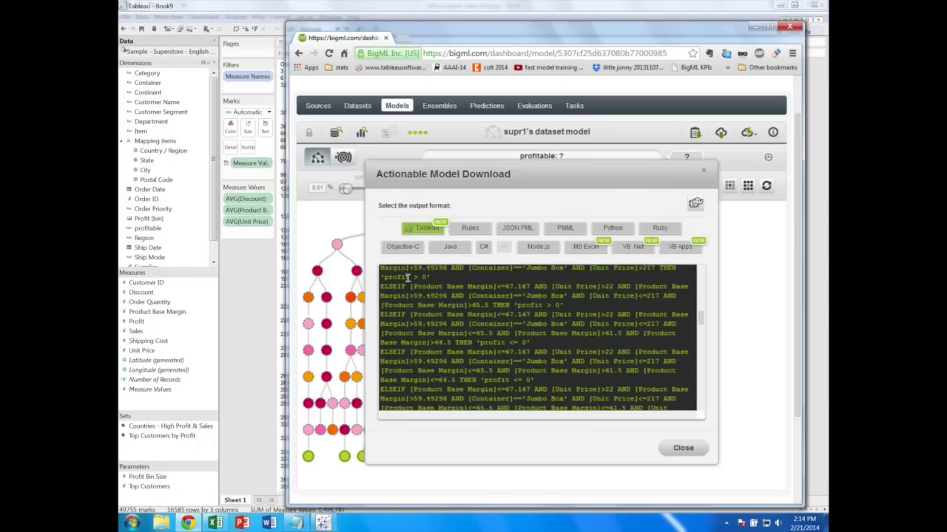
pyautogui.click(685, 448)
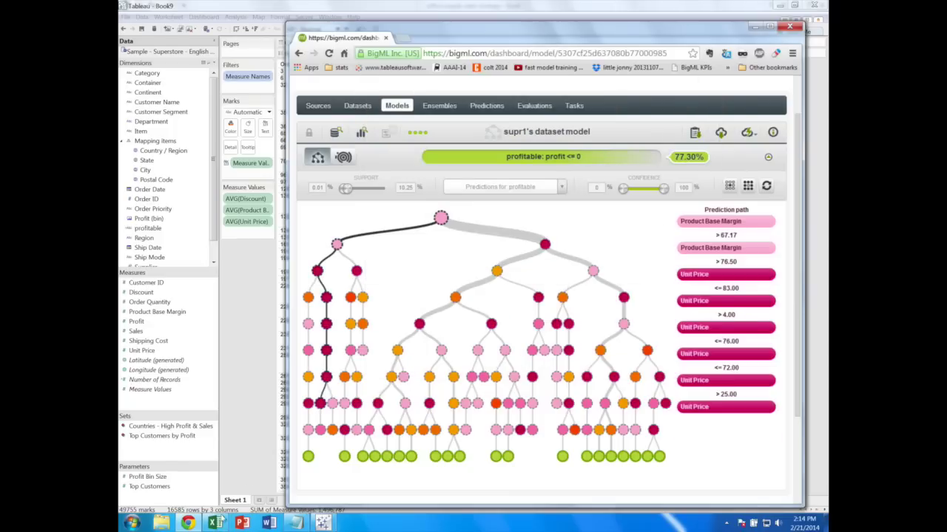
pyautogui.moveTo(215, 522)
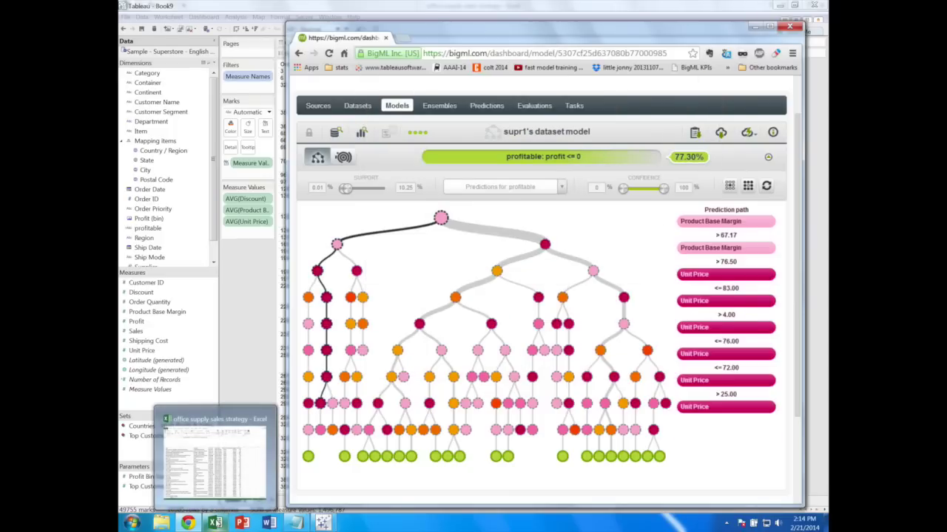
pyautogui.click(215, 466)
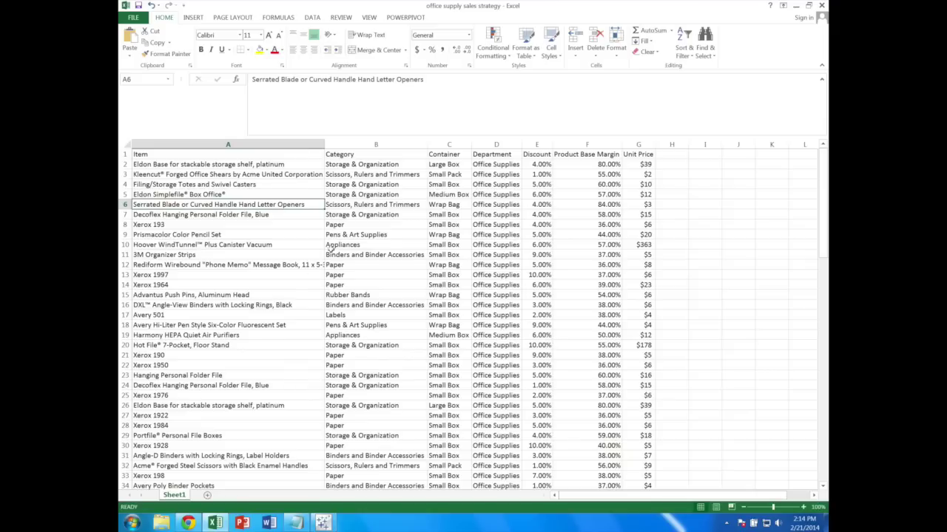
# Inspect the Department value in D2 and the Item, Category and Discount headers.
pyautogui.click(516, 165)
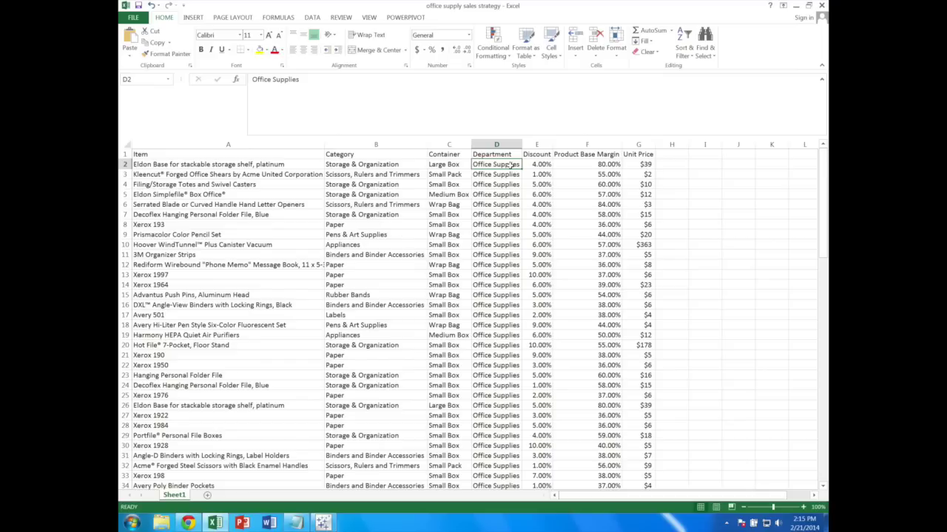
pyautogui.press('Left')
pyautogui.press('Left')
pyautogui.press('Left')
pyautogui.press('Right')
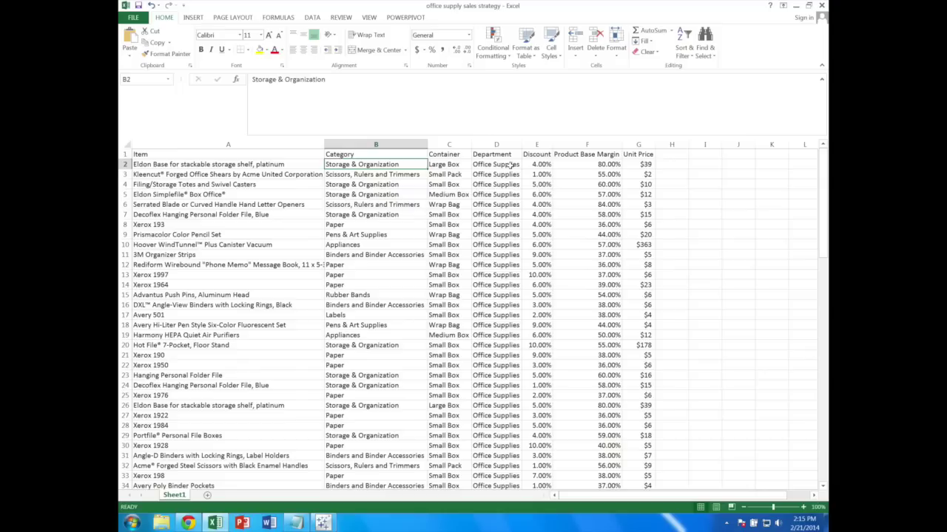
pyautogui.press('Up')
pyautogui.press('Right')
pyautogui.press('Right')
pyautogui.press('Right')
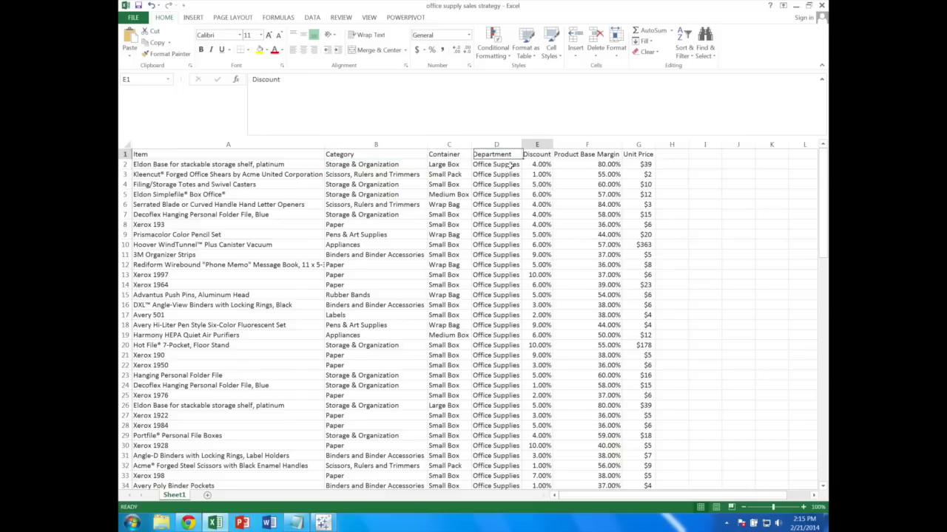
pyautogui.press('Right')
pyautogui.press('Right')
pyautogui.press('Left')
pyautogui.press('Left')
pyautogui.press('Left')
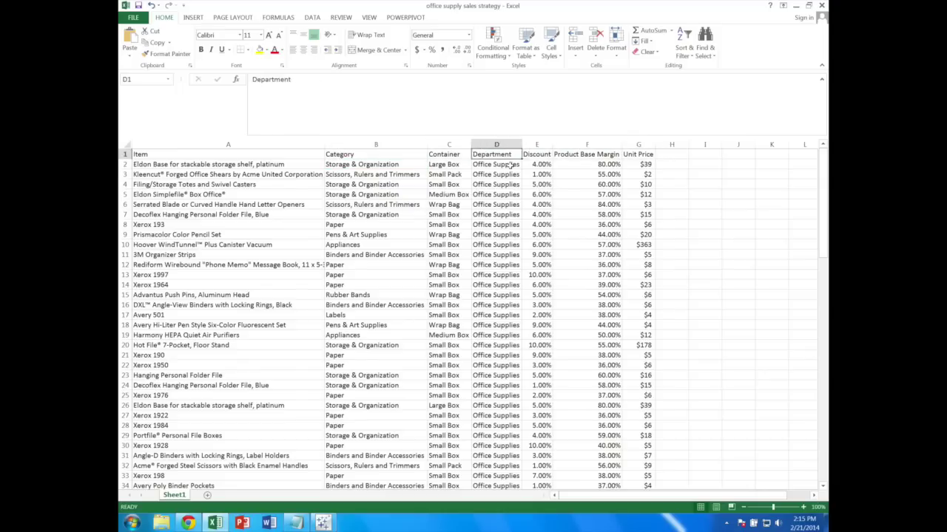
pyautogui.press('Left')
pyautogui.press('Left')
pyautogui.press('Left')
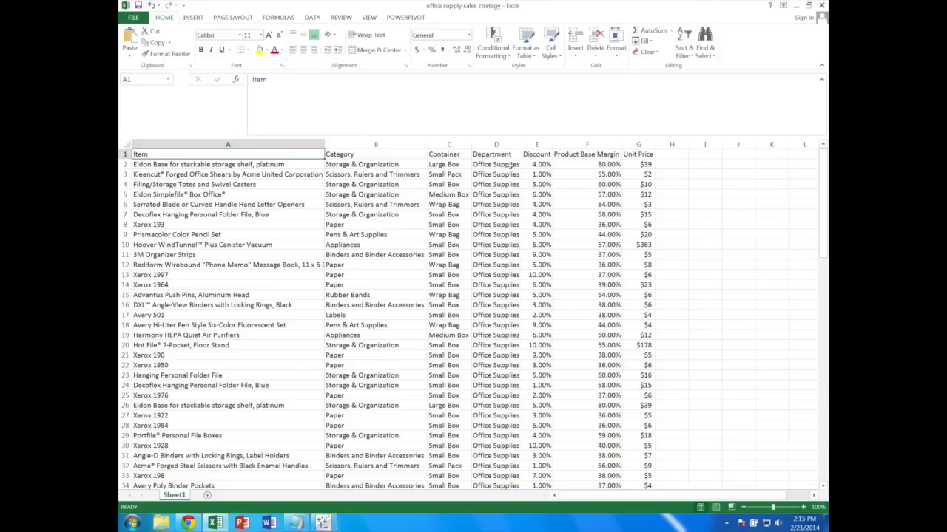
# Check the first item's Category and the Unit Price header, then scroll through the item rows.
pyautogui.press('Down')
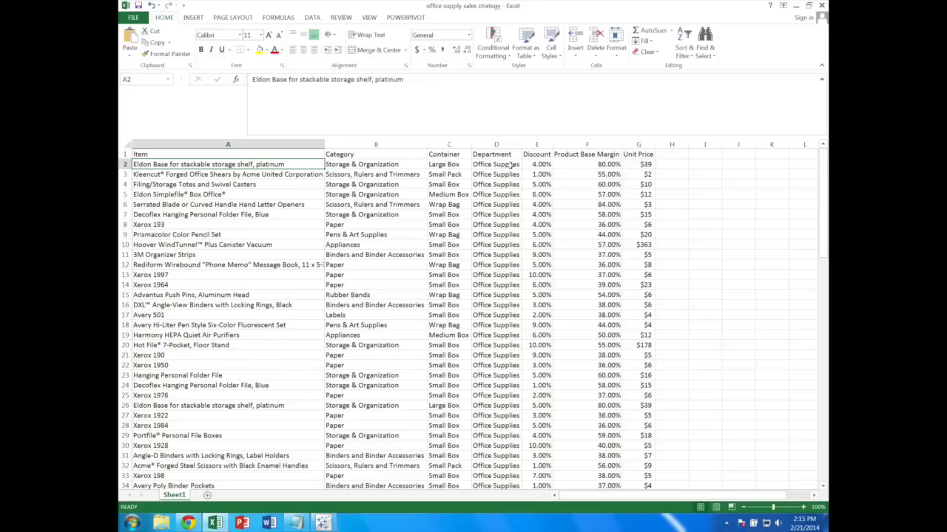
pyautogui.press('Right')
pyautogui.press('Up')
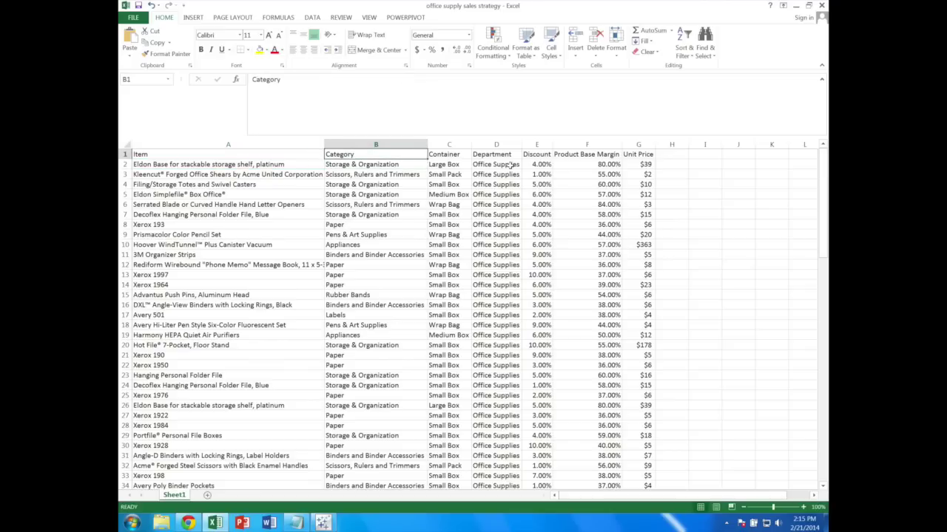
pyautogui.press('Right')
pyautogui.press('Right')
pyautogui.press('Right')
pyautogui.press('Right')
pyautogui.press('Right')
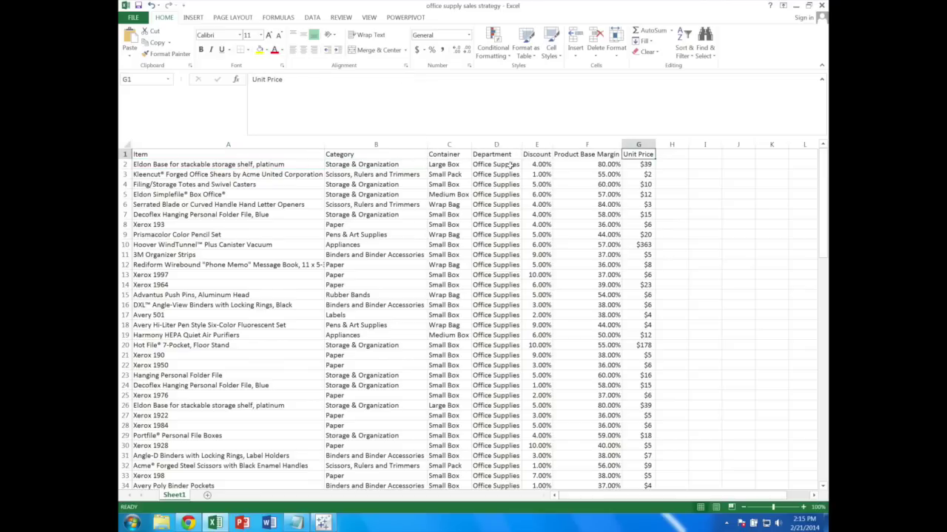
pyautogui.press('Left')
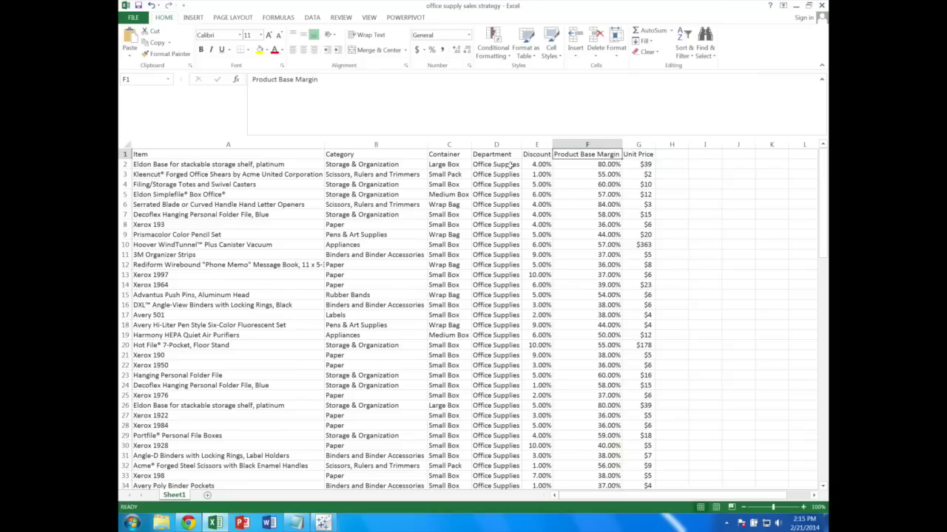
pyautogui.press('Left')
pyautogui.scroll(-20, 392, 277)
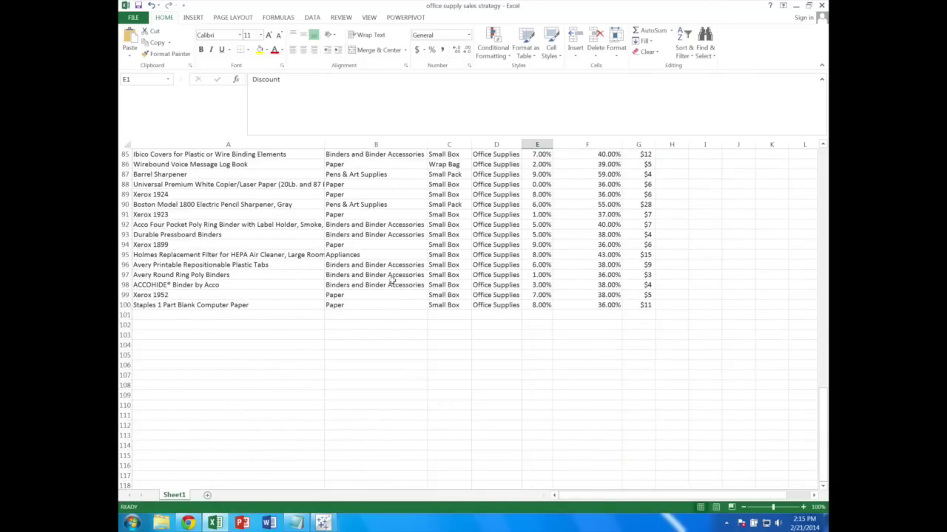
pyautogui.scroll(20, 392, 280)
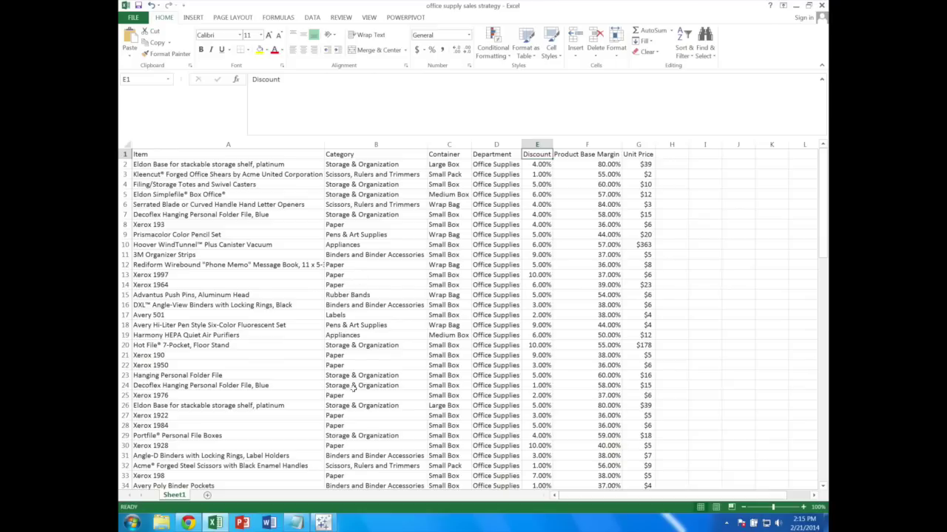
# Bring Tableau forward and start a new blank workbook.
pyautogui.moveTo(324, 522)
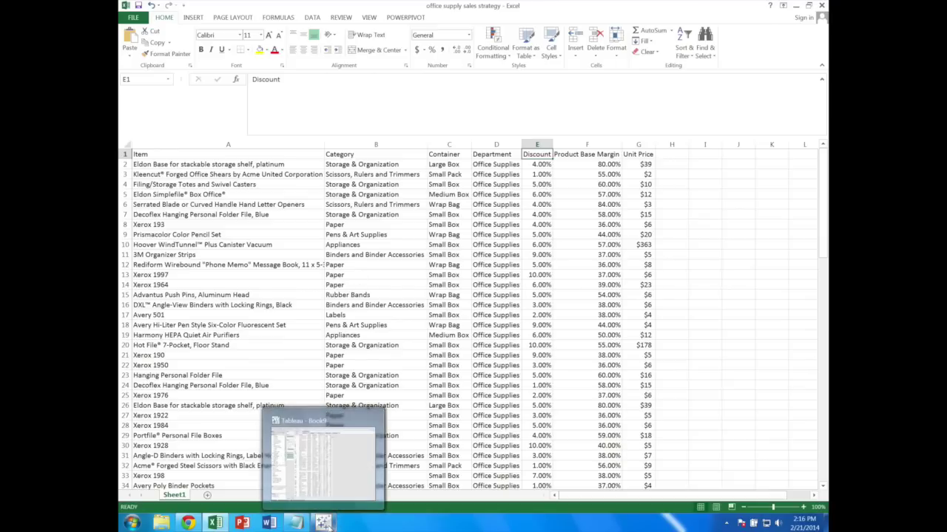
pyautogui.click(350, 483)
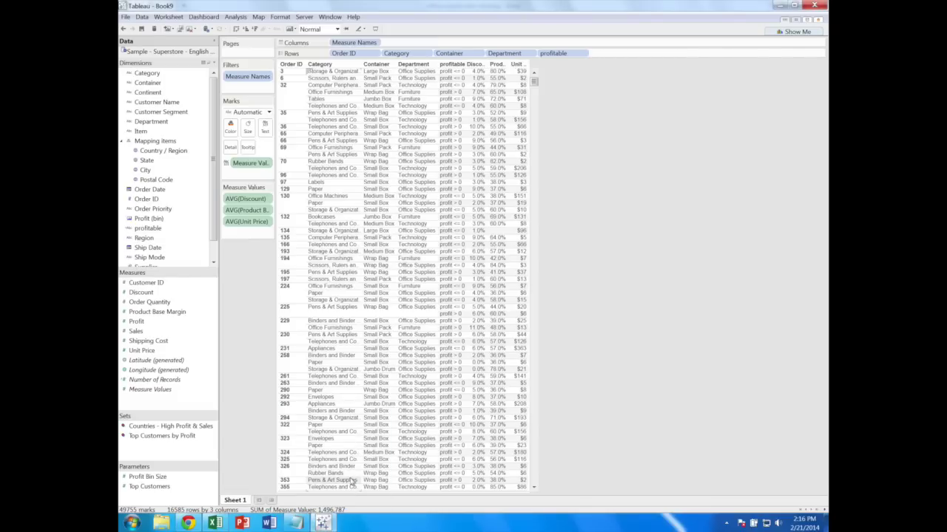
pyautogui.click(126, 17)
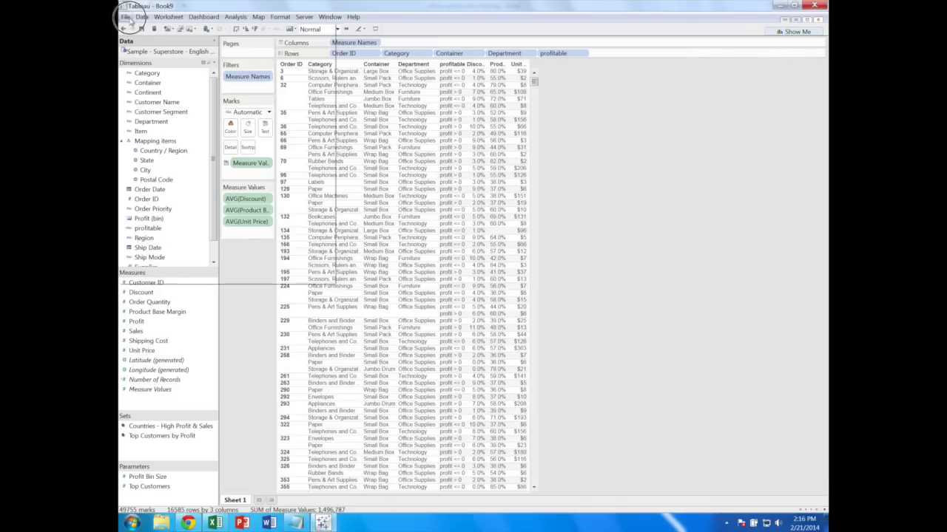
pyautogui.click(136, 29)
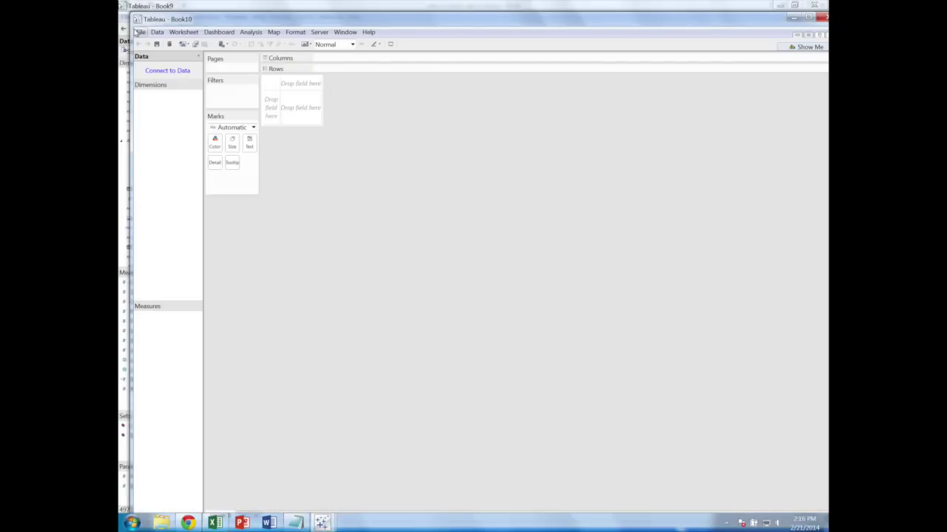
# Connect to Sheet1 of office supply sales strategy.xlsx and save all data as an extract.
pyautogui.click(175, 73)
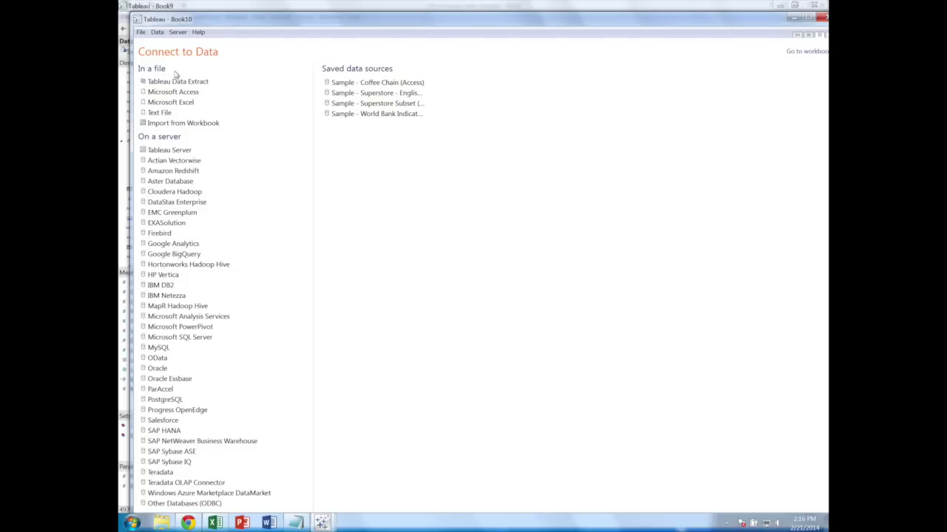
pyautogui.click(177, 103)
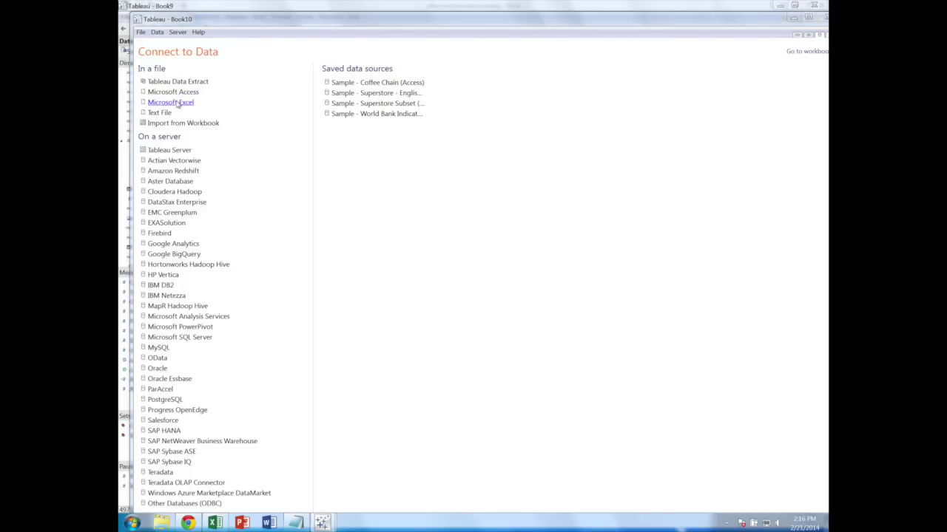
pyautogui.doubleClick(465, 196)
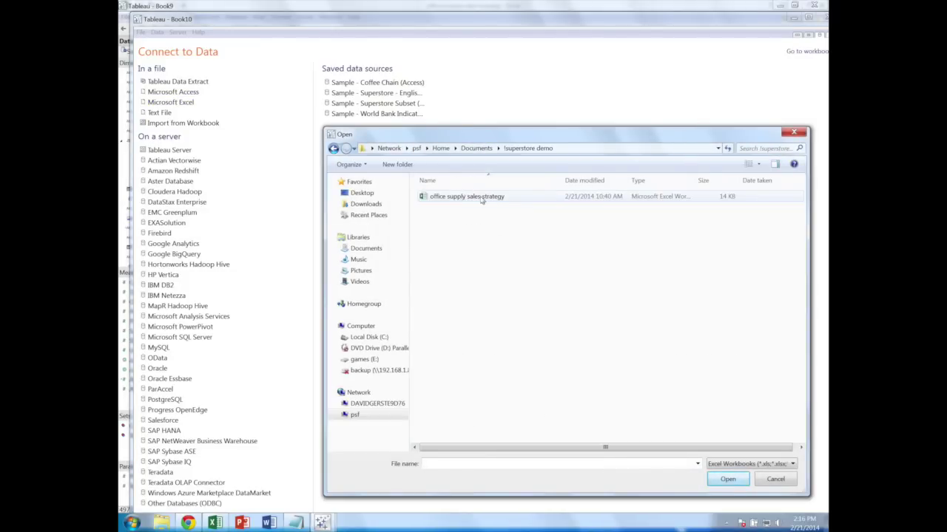
pyautogui.click(484, 199)
pyautogui.doubleClick(484, 198)
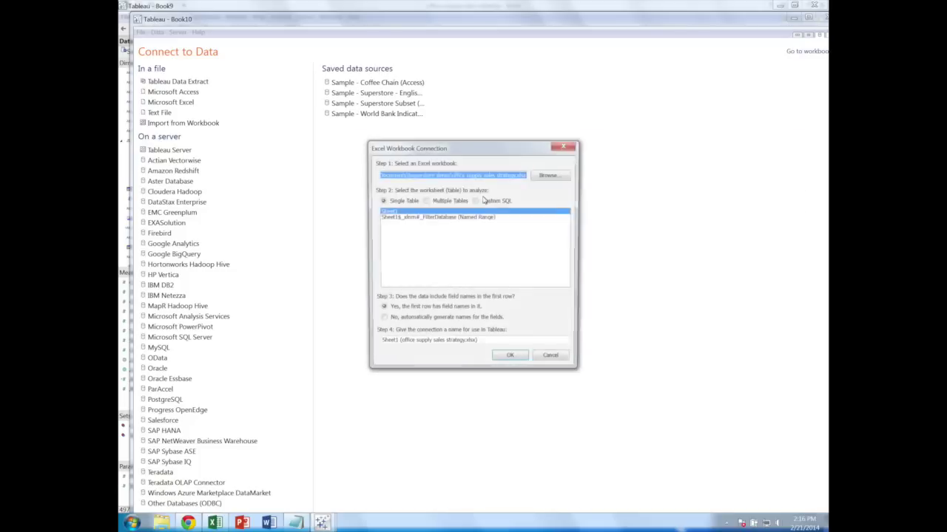
pyautogui.click(513, 361)
pyautogui.click(479, 275)
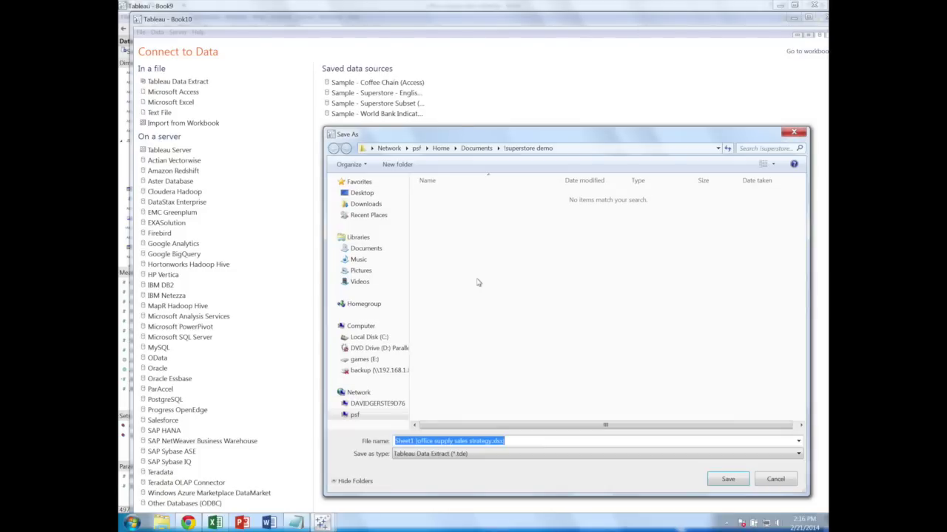
pyautogui.click(719, 473)
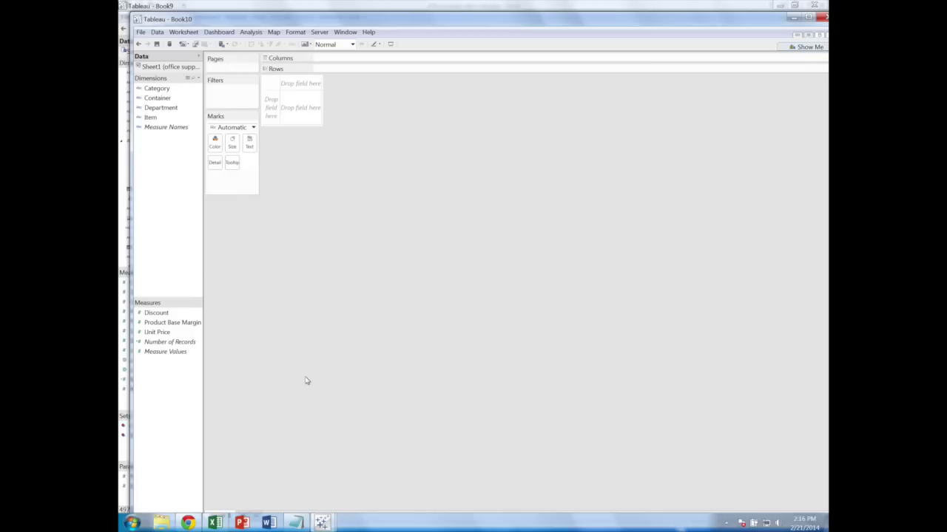
pyautogui.moveTo(190, 524)
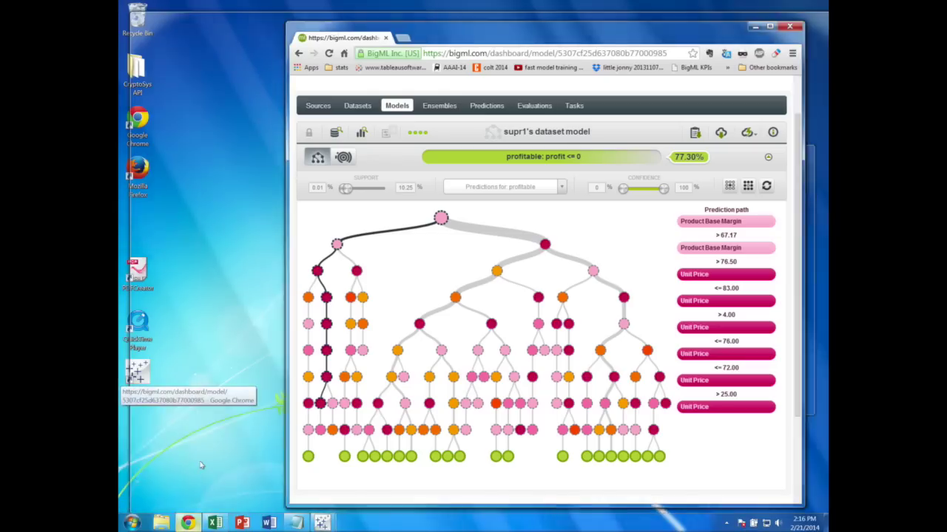
# Export supr1's model as Tableau rules and copy the entire IF/ELSEIF formula.
pyautogui.click(200, 465)
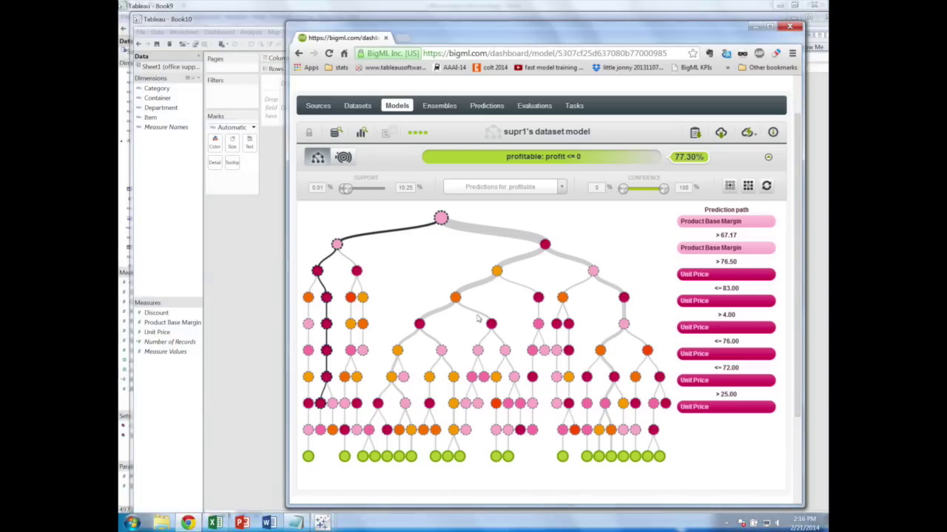
pyautogui.click(721, 132)
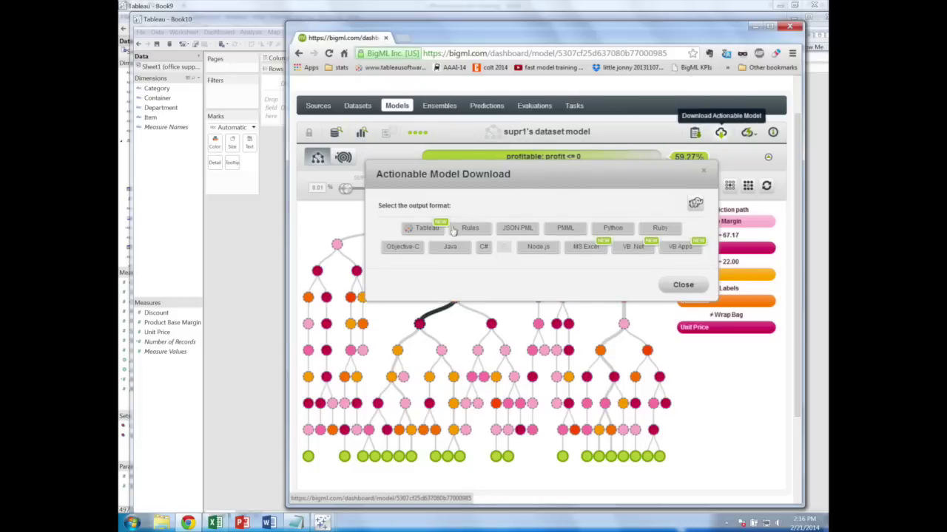
pyautogui.click(419, 229)
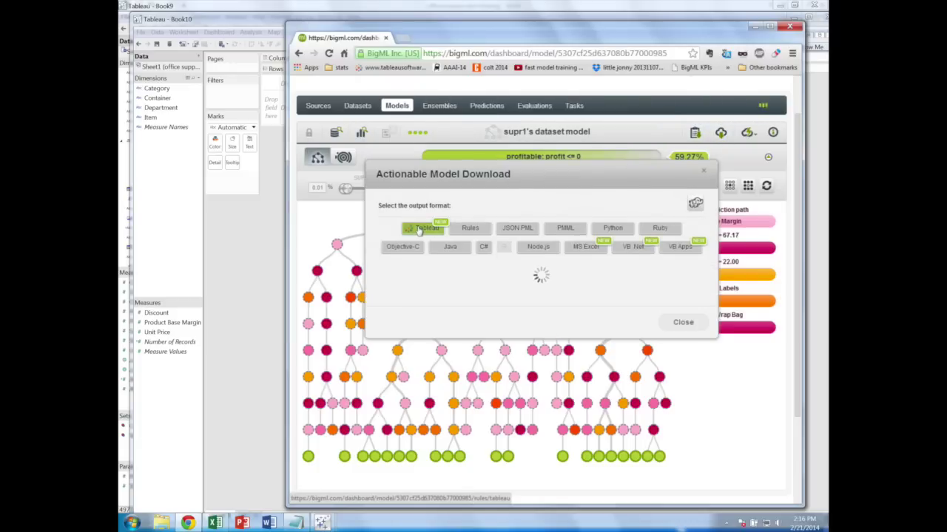
pyautogui.click(670, 278)
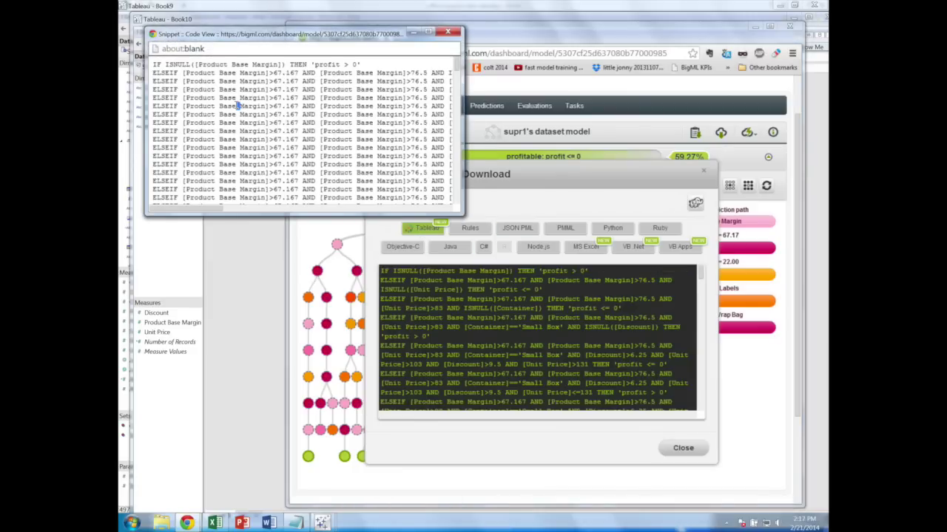
pyautogui.hotkey('ctrl', 'a')
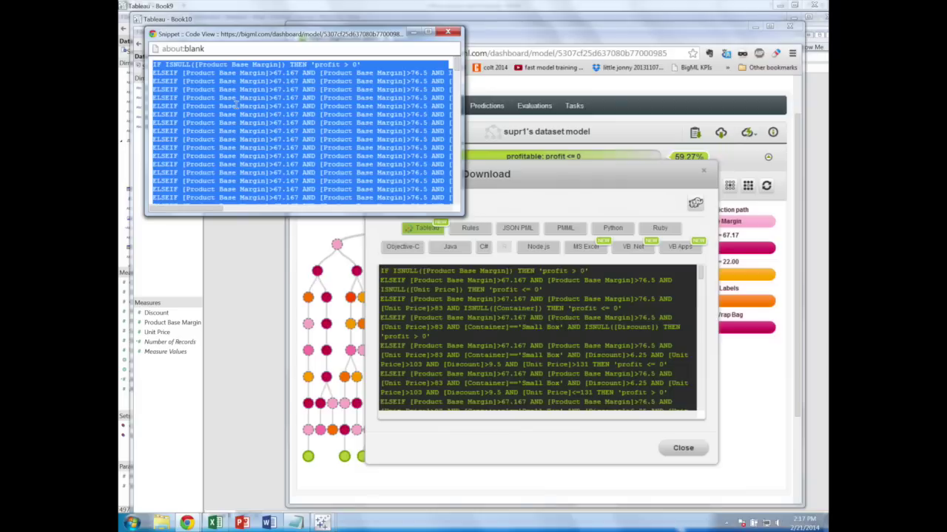
pyautogui.rightClick(237, 105)
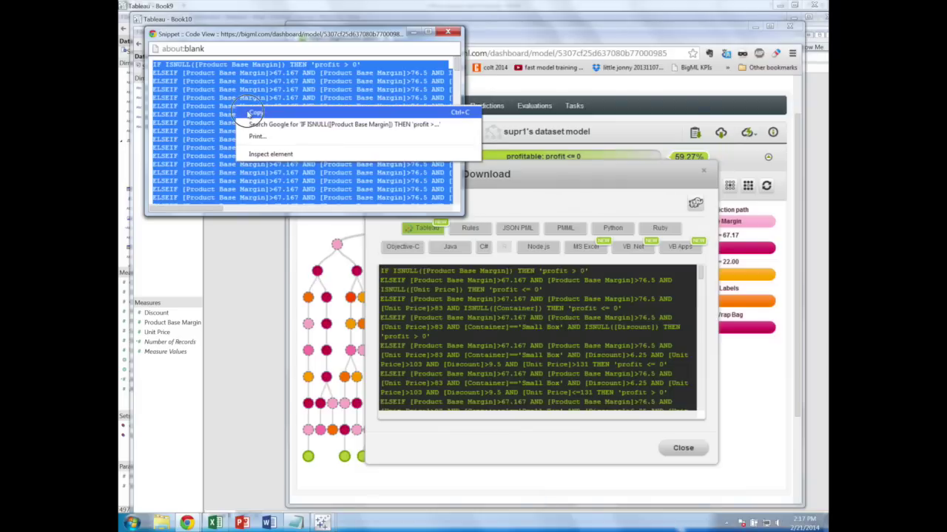
pyautogui.click(252, 111)
pyautogui.click(447, 32)
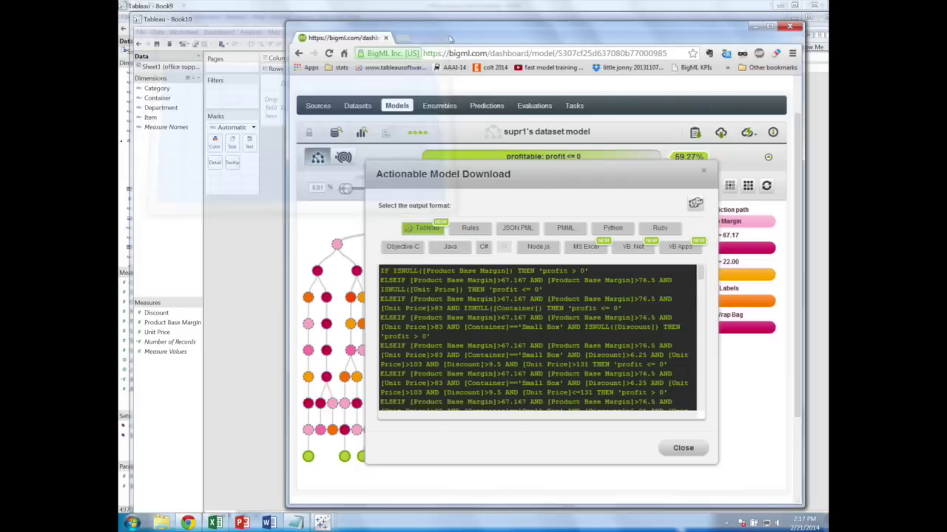
# Create a calculated field 'predicted profit' containing the pasted BigML rules formula.
pyautogui.click(200, 195)
pyautogui.rightClick(163, 158)
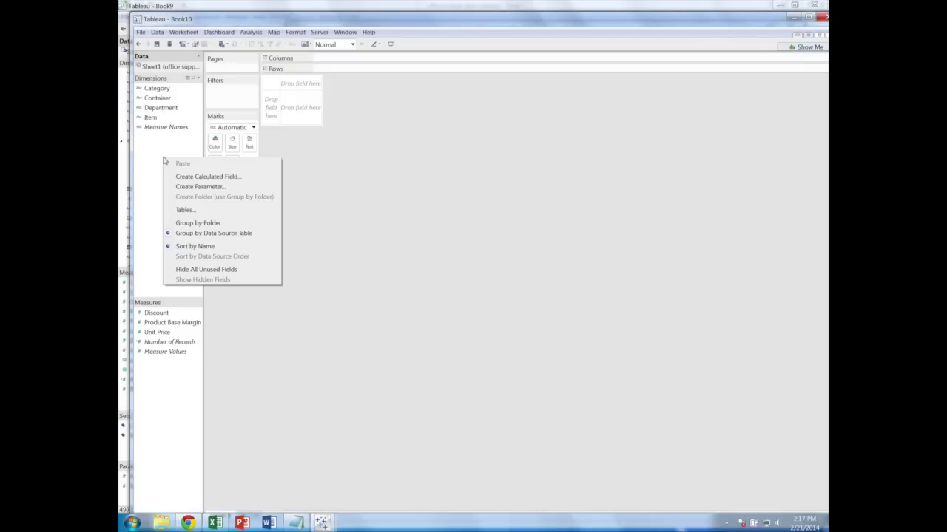
pyautogui.click(187, 179)
pyautogui.click(309, 127)
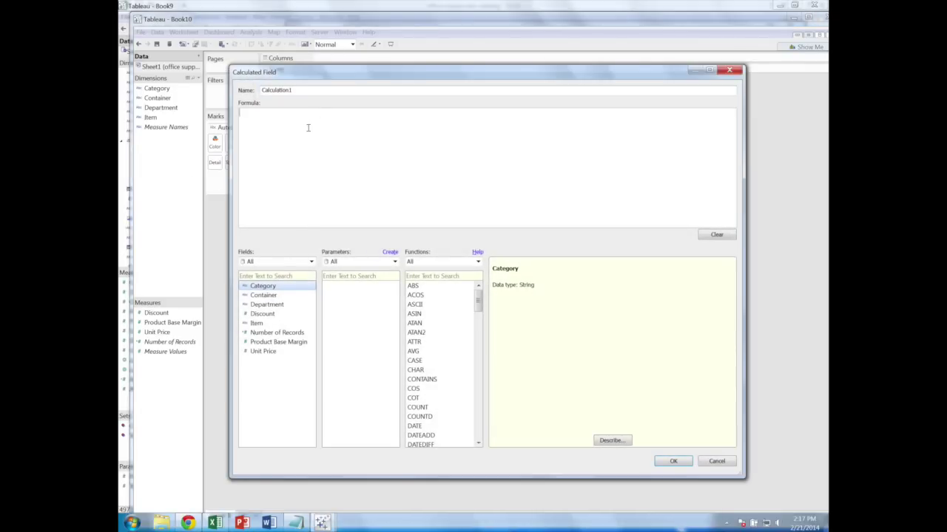
pyautogui.hotkey('ctrl', 'v')
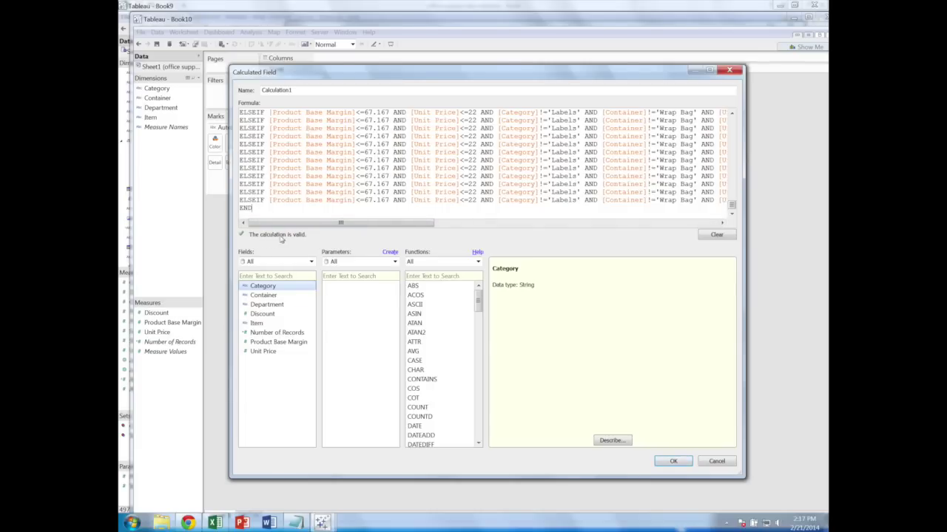
pyautogui.doubleClick(298, 89)
pyautogui.write('predicted profit')
pyautogui.click(674, 461)
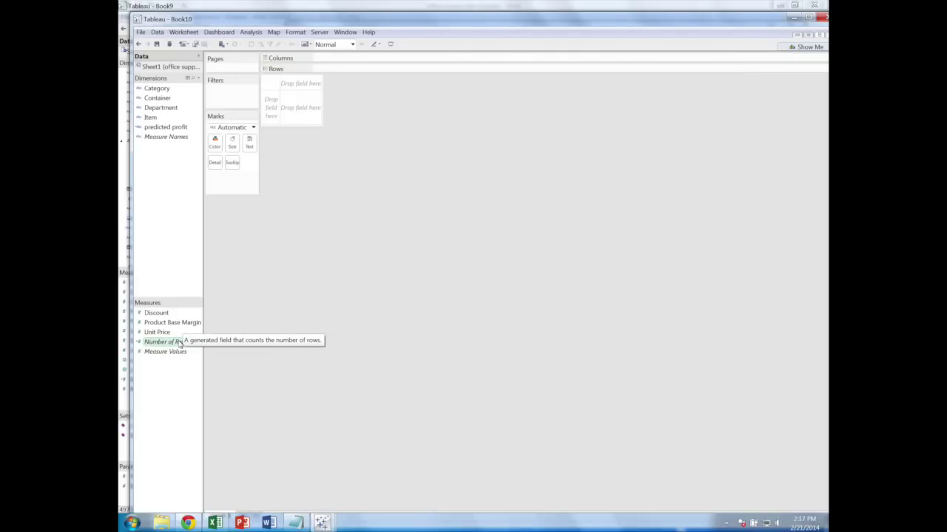
# Plot Number of Records as bars by Category and widen the chart to fit the labels.
pyautogui.doubleClick(179, 344)
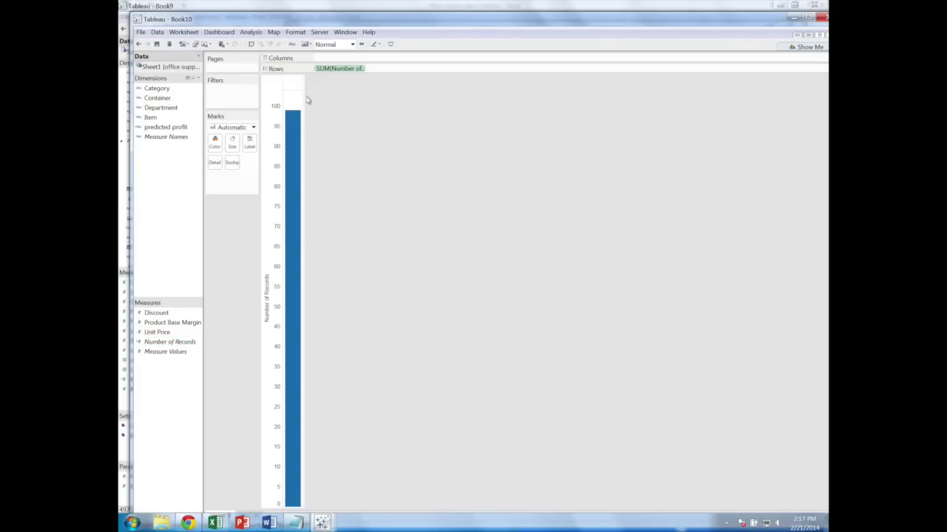
pyautogui.doubleClick(167, 92)
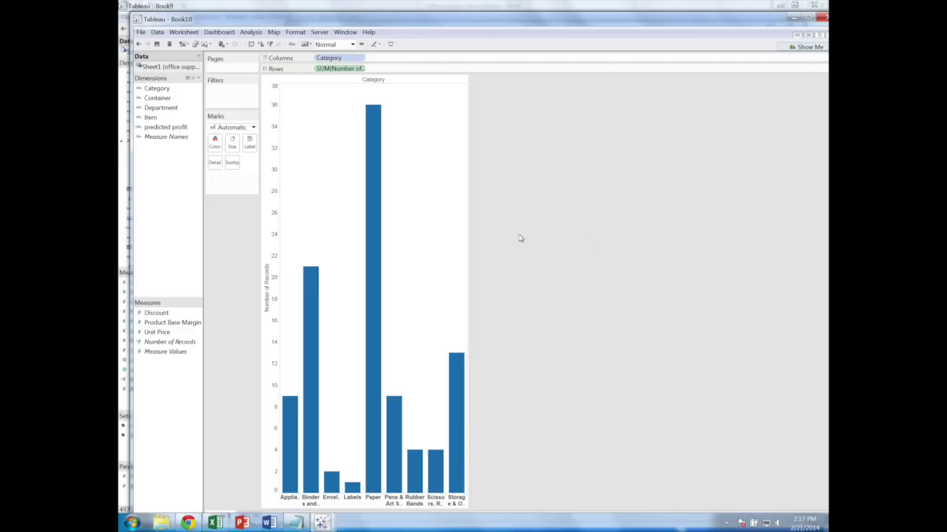
pyautogui.moveTo(466, 233); pyautogui.dragTo(544, 235)
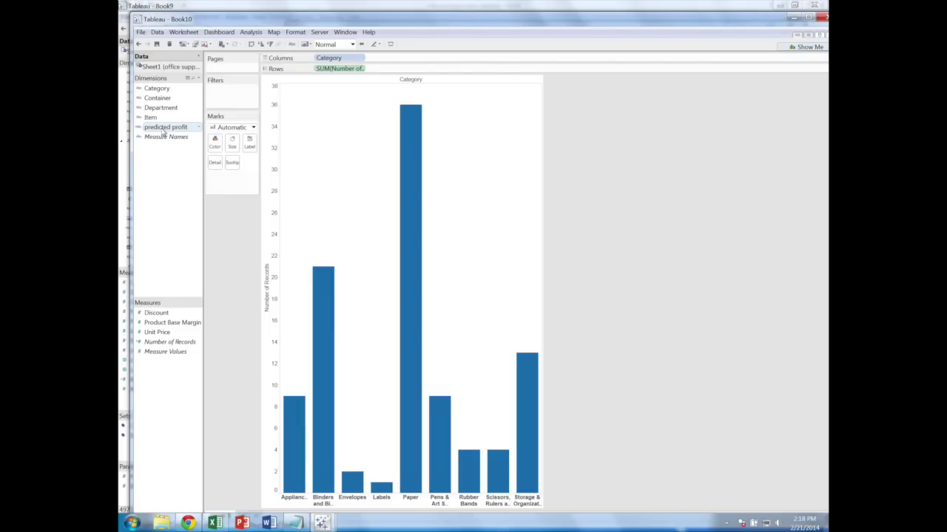
# Put predicted profit on Color to split bars into profit > 0 and <= 0, and check the tooltips.
pyautogui.moveTo(162, 131); pyautogui.dragTo(215, 145)
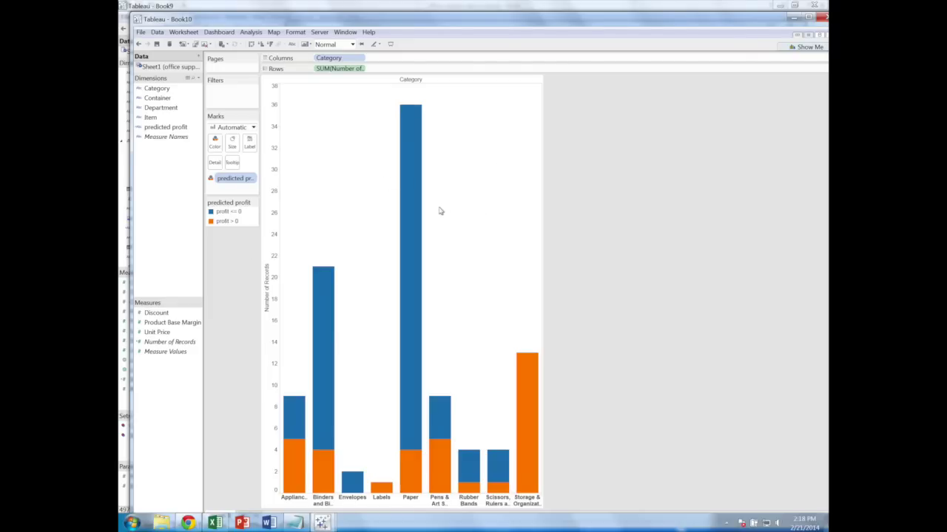
pyautogui.moveTo(407, 212)
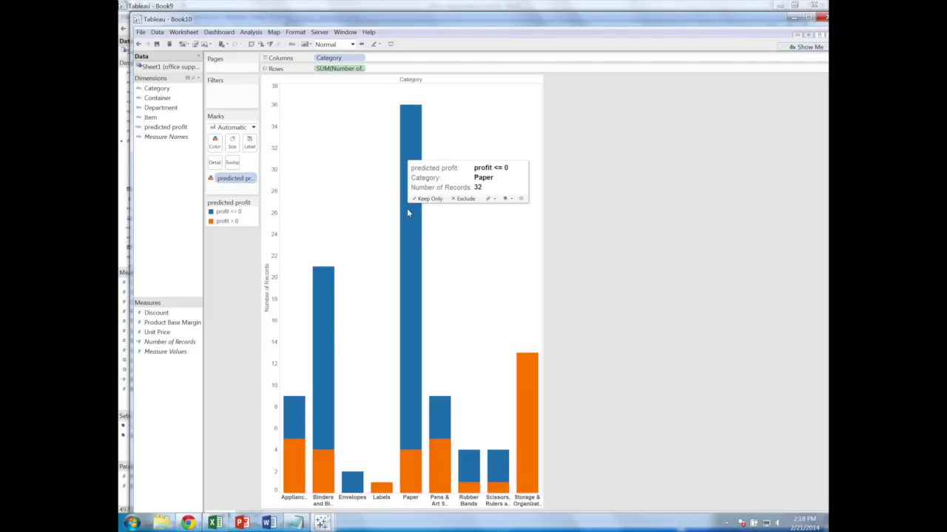
pyautogui.moveTo(415, 476)
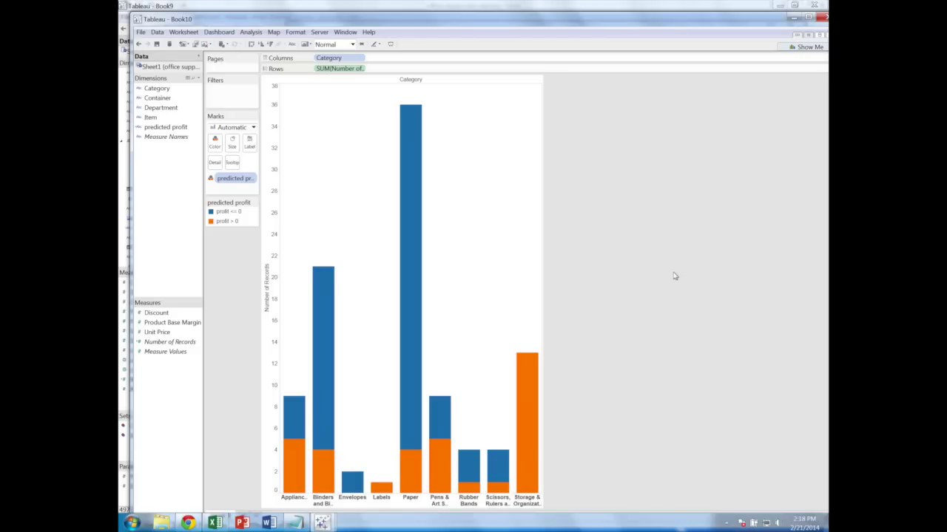
pyautogui.moveTo(530, 403)
pyautogui.click(228, 184)
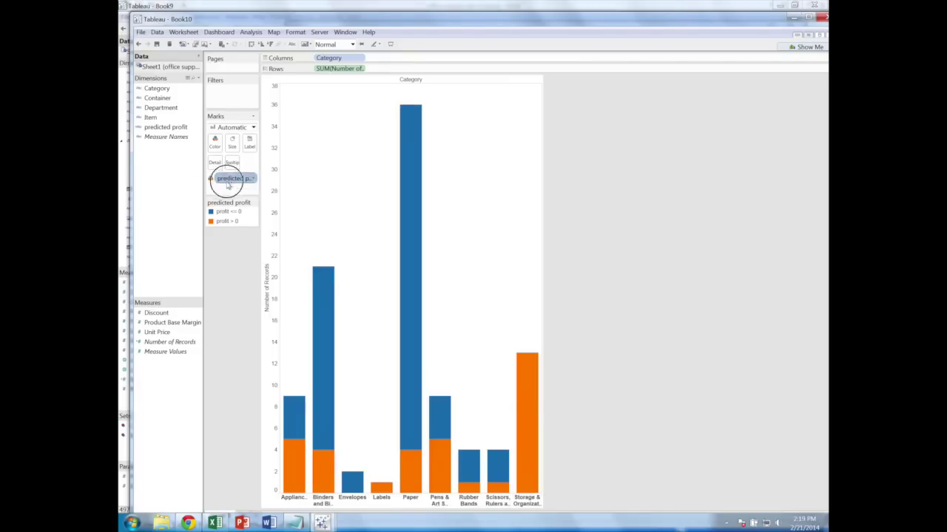
pyautogui.moveTo(228, 183); pyautogui.dragTo(229, 272)
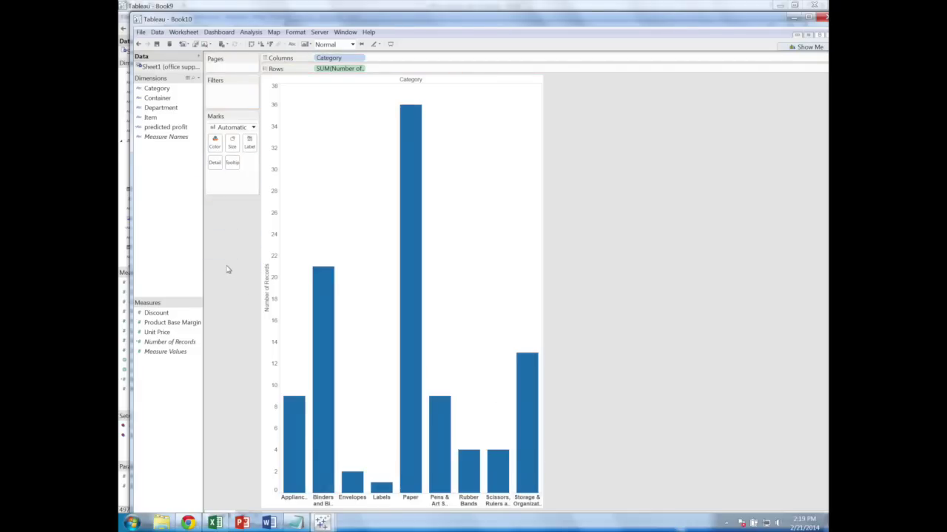
pyautogui.moveTo(155, 127); pyautogui.dragTo(214, 145)
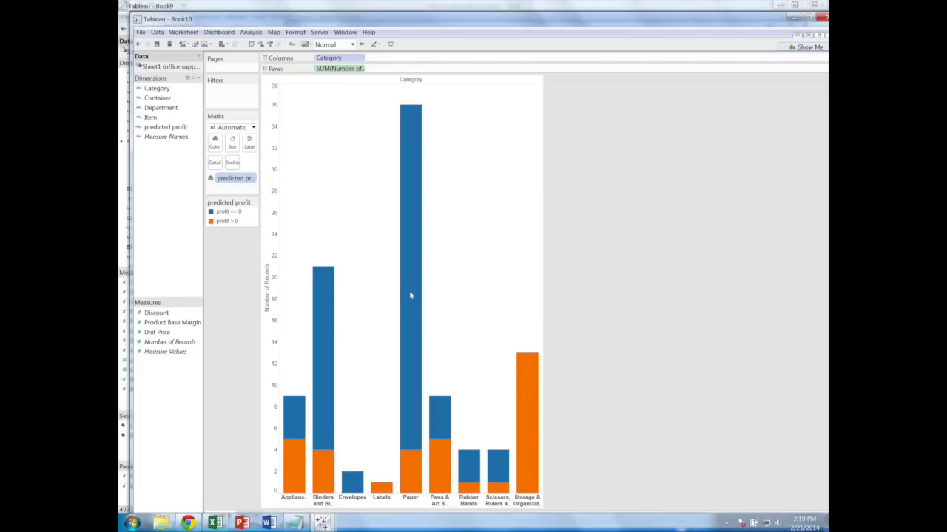
pyautogui.moveTo(408, 295)
pyautogui.moveTo(328, 336)
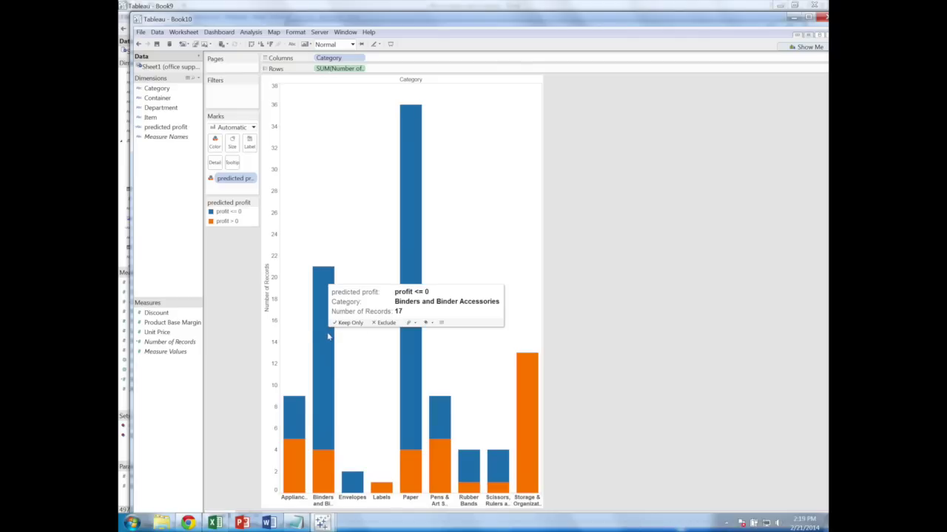